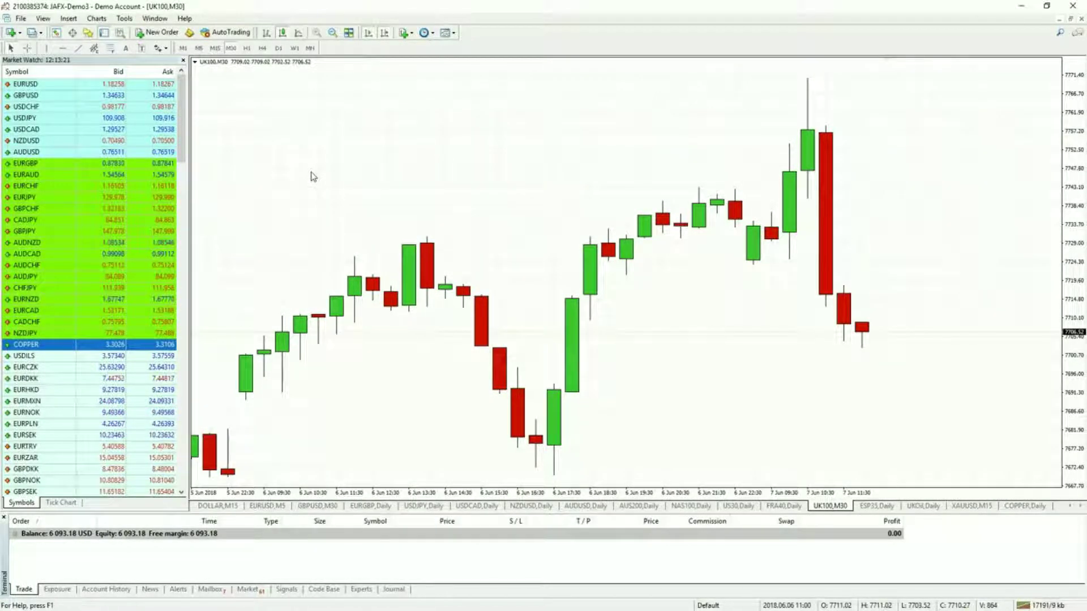
Show UK100 on the daily timeframe, mark the May peak, the decline after it and the latest candle with a question mark, and clear the marks.
left_click(279, 49)
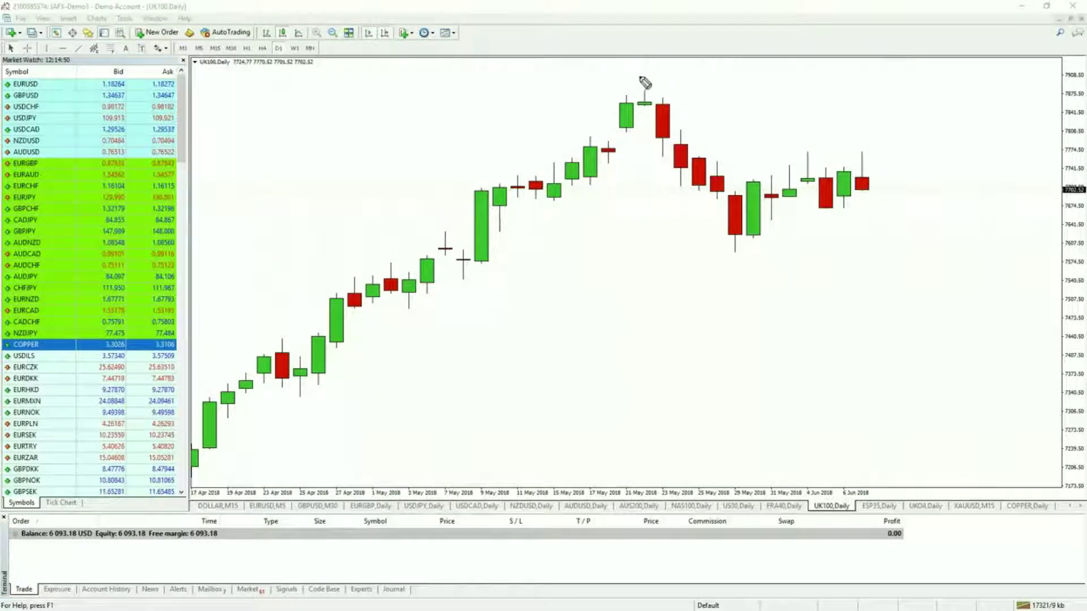
left_click_drag(636, 74, 655, 76)
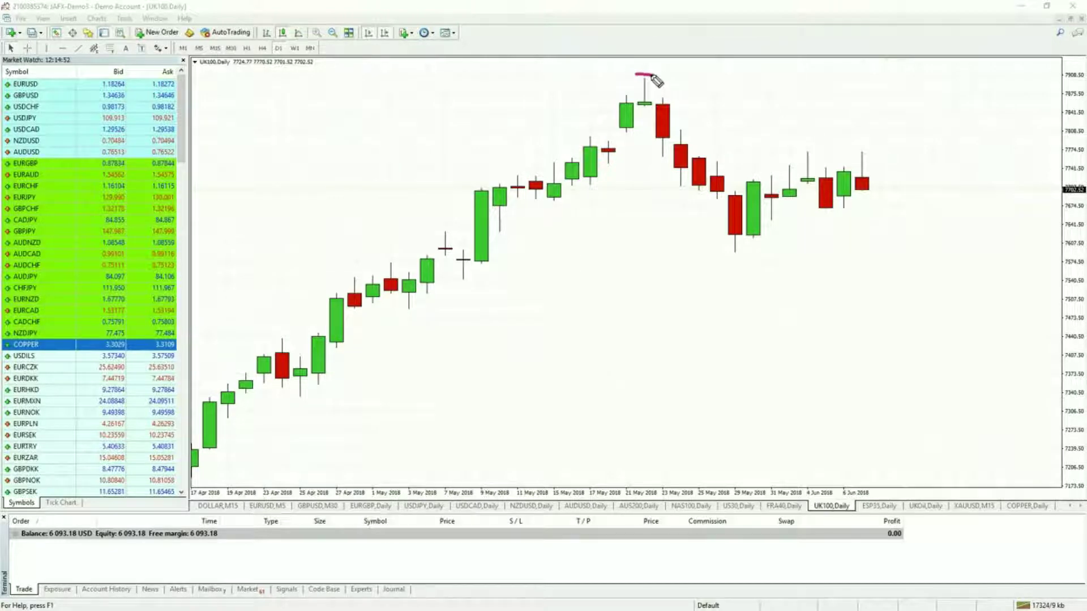
left_click(644, 112)
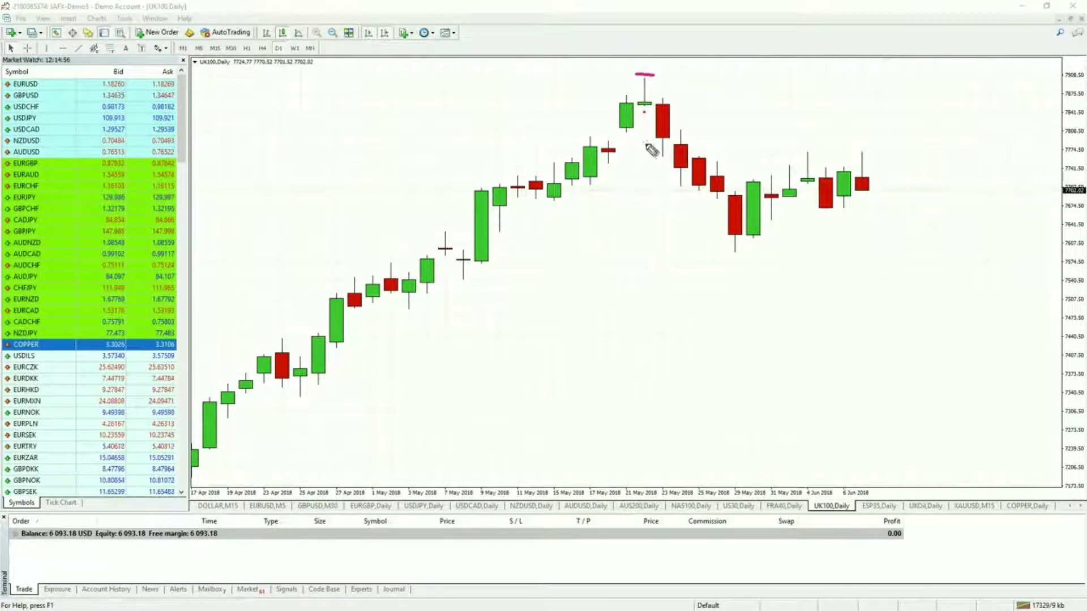
mouse_move(647, 148)
left_mouse_down()
mouse_move(720, 231)
mouse_move(704, 224)
left_mouse_up()
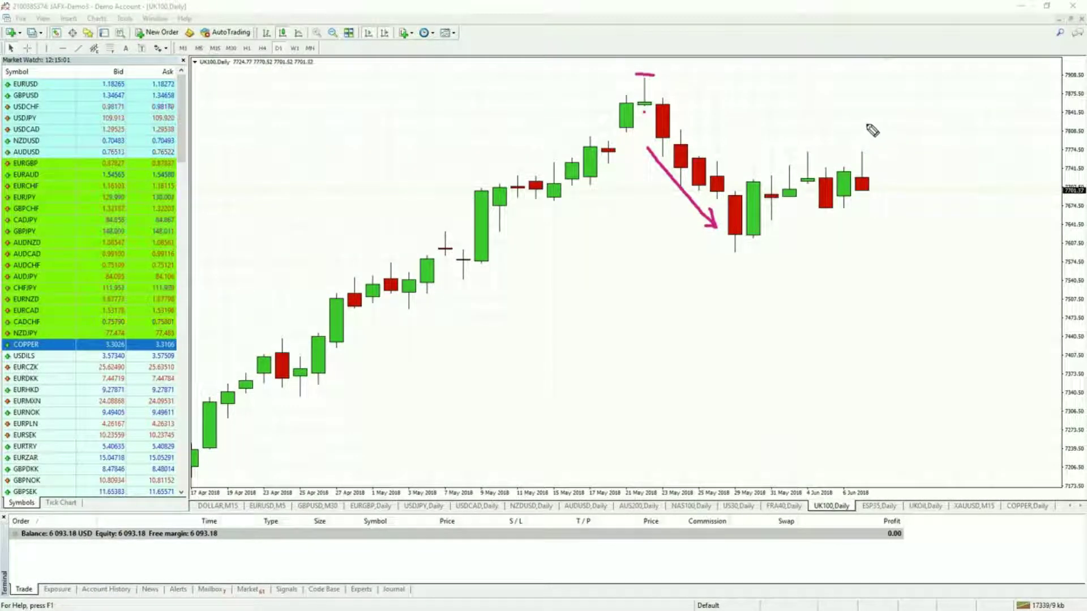
left_click_drag(877, 128, 871, 137)
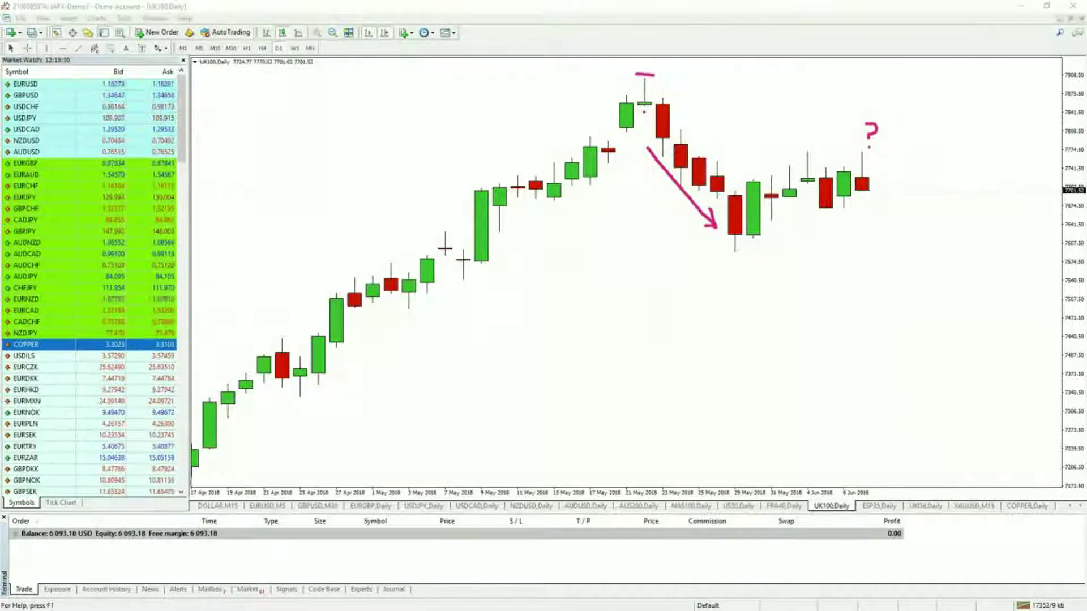
key("Escape")
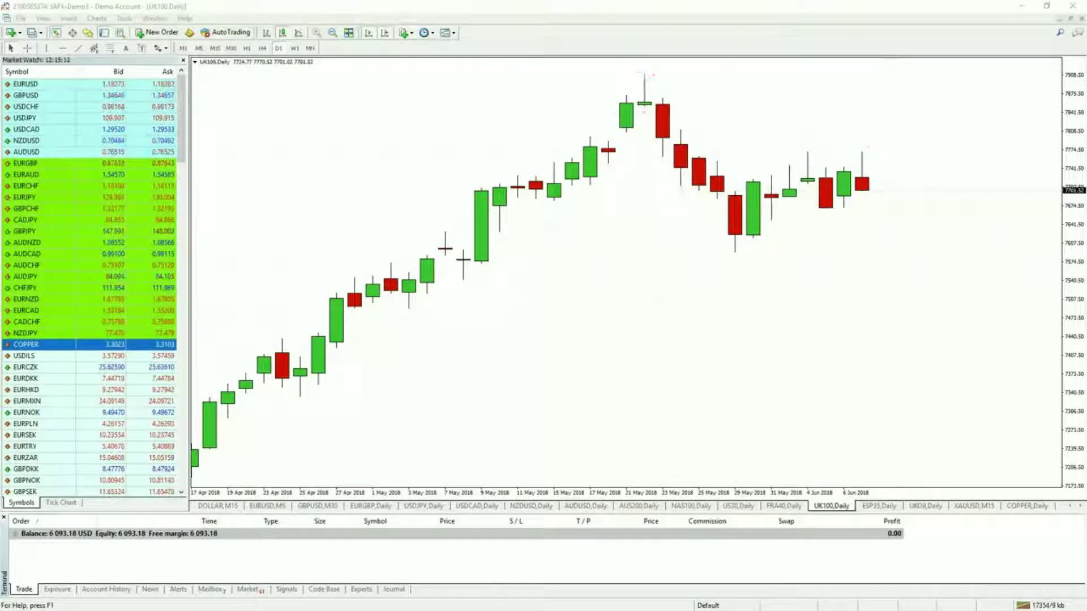
Compare the FRA40, US30 and ESP35 daily charts with UK100 and return to the UK100 chart.
left_click(786, 507)
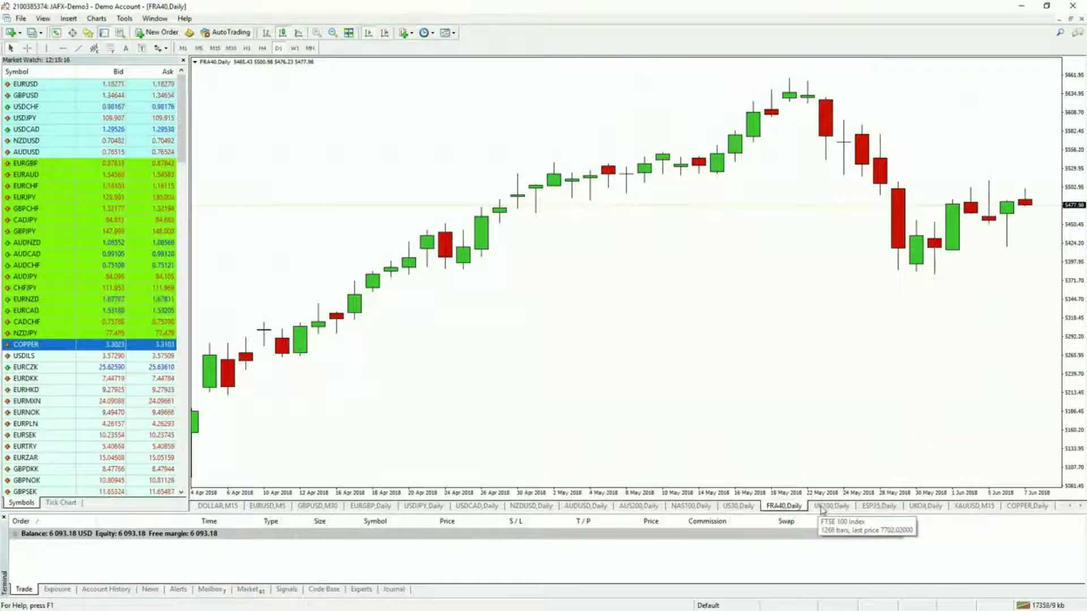
left_click(753, 508)
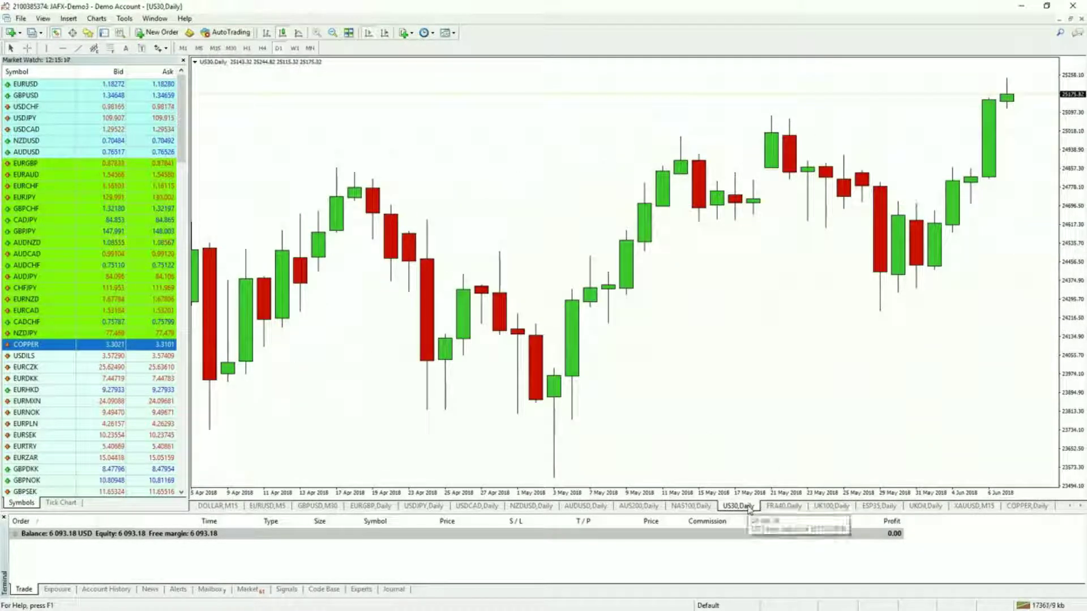
left_click(875, 507)
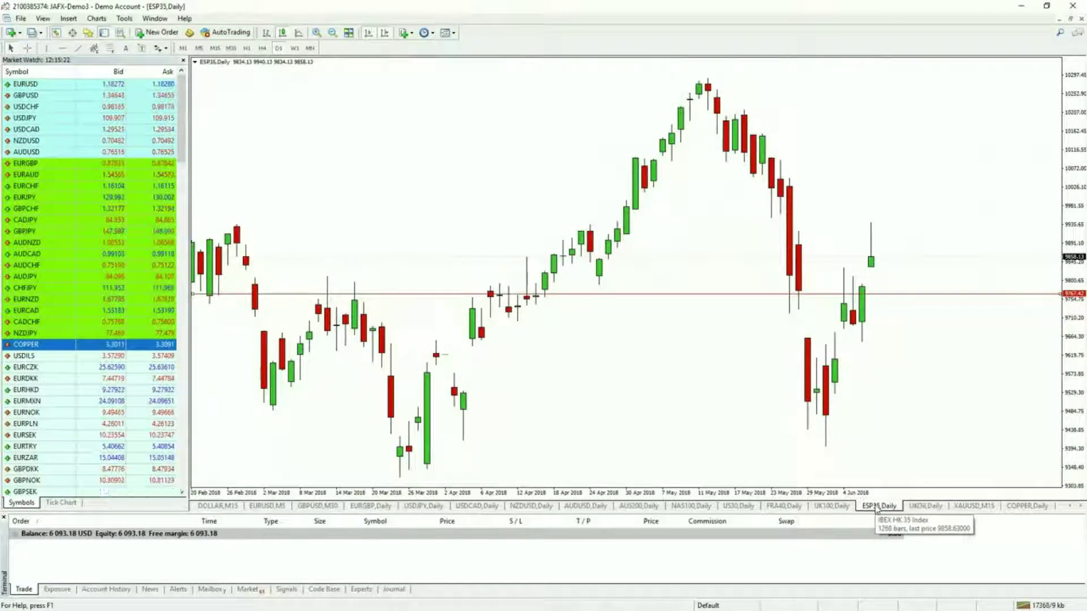
left_click(829, 507)
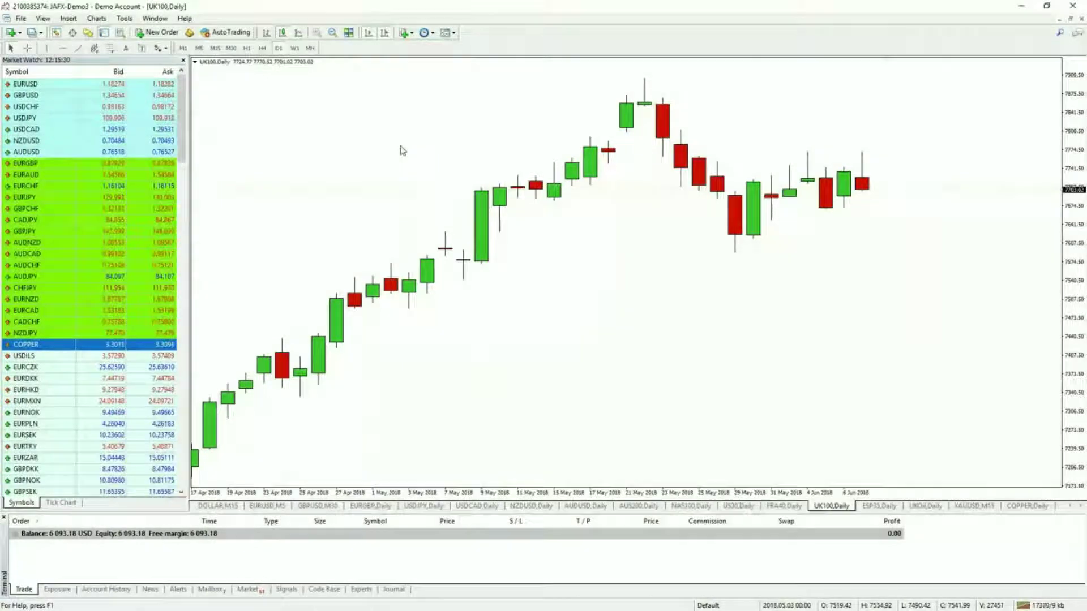
Switch UK100 to the M30 timeframe and sketch the 6 June rise, fall and recovery, with a dashed line near the earlier swing high.
left_click(231, 49)
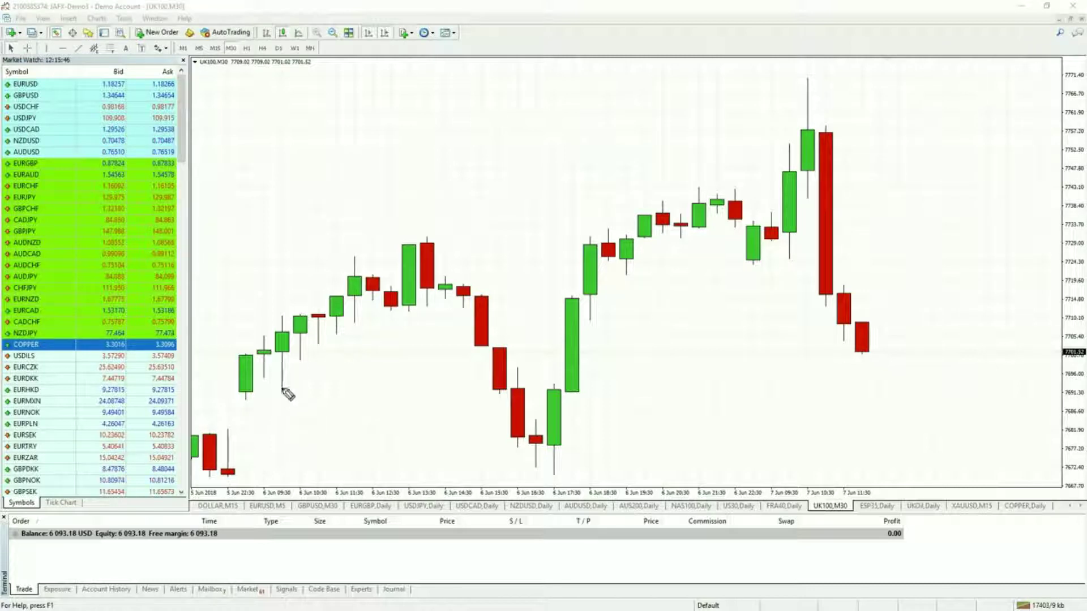
mouse_move(262, 401)
left_mouse_down()
mouse_move(406, 316)
mouse_move(428, 326)
mouse_move(499, 446)
left_mouse_up()
mouse_move(569, 429)
left_mouse_down()
mouse_move(598, 320)
mouse_move(618, 280)
mouse_move(631, 293)
left_mouse_up()
left_click_drag(446, 258, 564, 260)
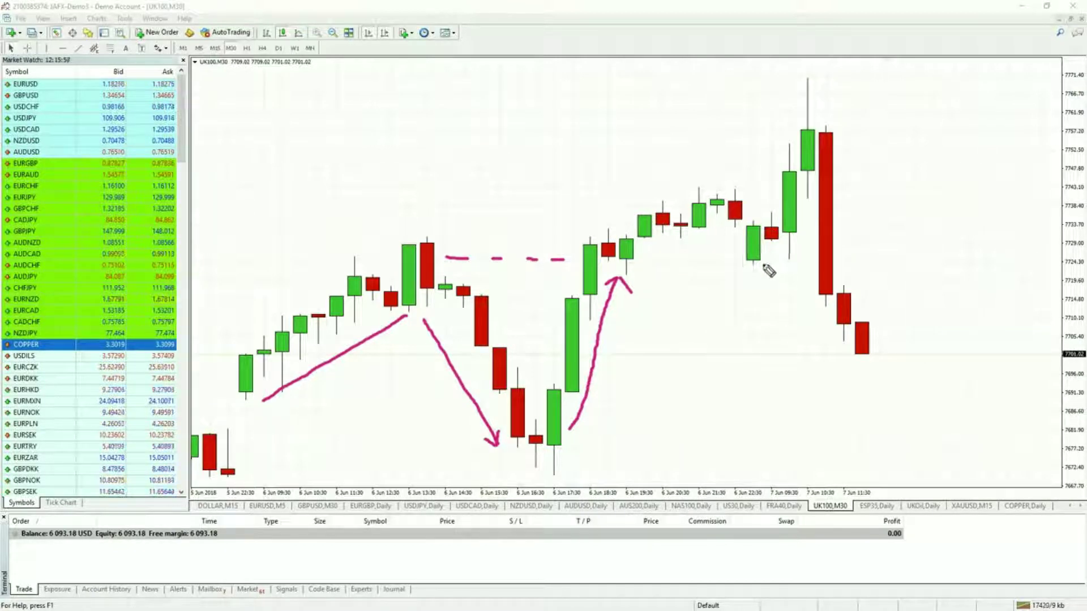
Mark the tall green candle before the 7 June peak with an arrow and high and low dots, and mark the peak with a line and arrow.
left_click_drag(750, 160, 774, 177)
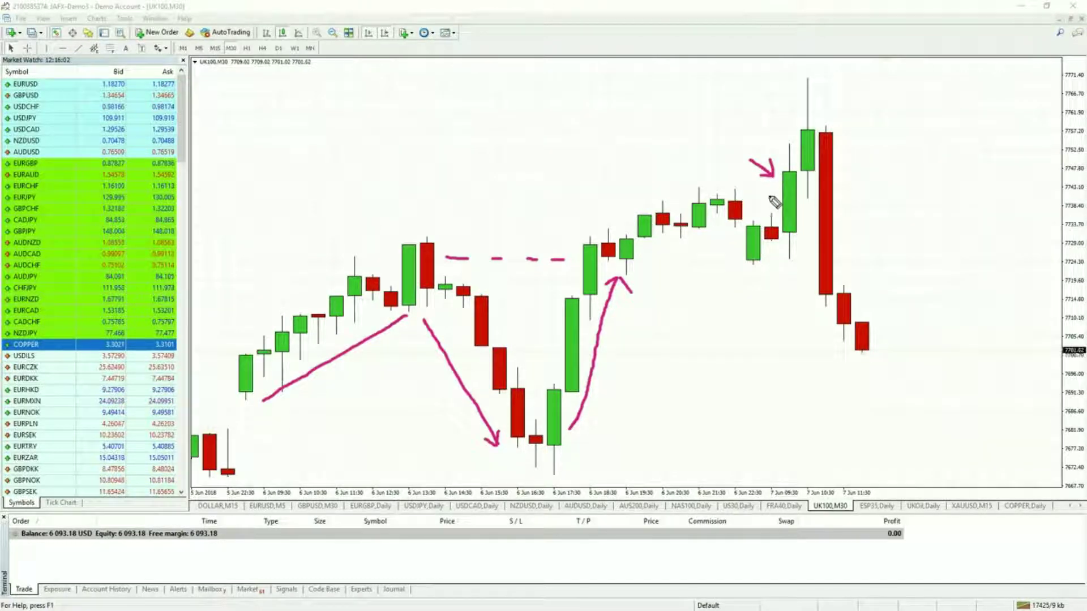
left_click(791, 138)
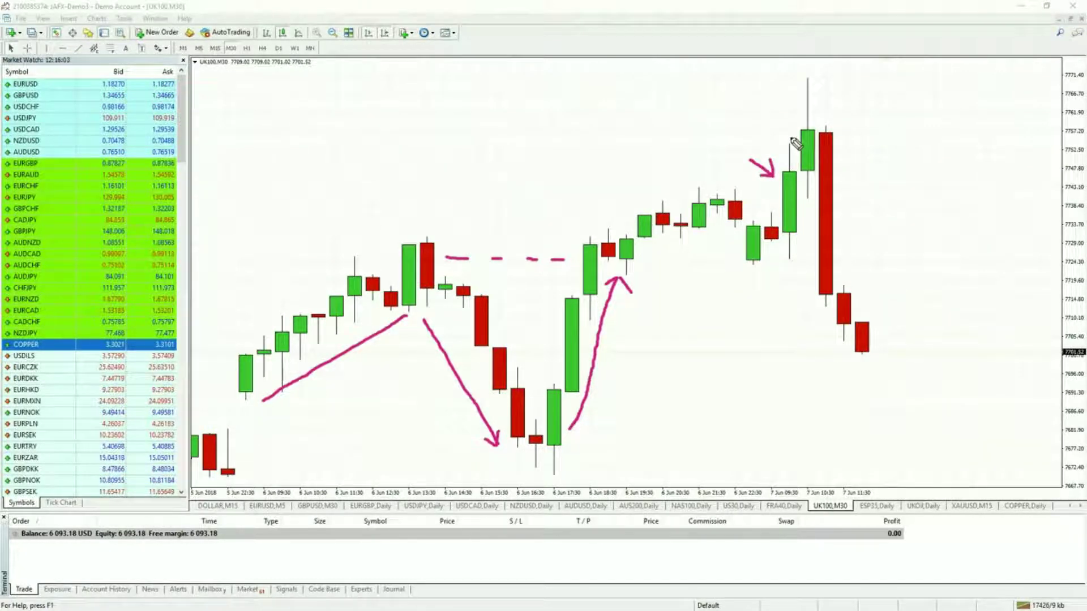
left_click(790, 261)
left_click_drag(787, 72, 811, 72)
mouse_move(783, 130)
left_mouse_down()
mouse_move(803, 129)
mouse_move(795, 124)
mouse_move(795, 136)
left_mouse_up()
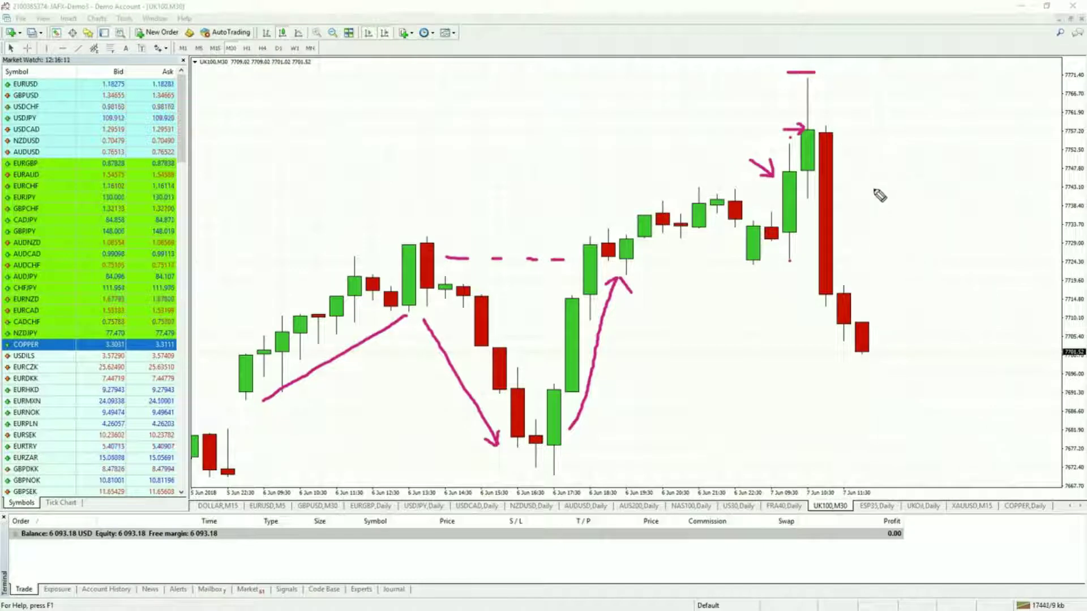
Draw an arrow pointing to the large red 7 June candle and label it "Bearish".
mouse_move(843, 190)
left_mouse_down()
mouse_move(884, 155)
mouse_move(886, 133)
mouse_move(843, 191)
mouse_move(870, 194)
left_mouse_up()
mouse_move(896, 115)
left_mouse_down()
mouse_move(898, 142)
mouse_move(906, 128)
mouse_move(893, 144)
mouse_move(924, 121)
mouse_move(932, 138)
mouse_move(951, 138)
mouse_move(963, 118)
mouse_move(983, 138)
left_mouse_up()
left_click_drag(999, 96, 1001, 135)
left_click_drag(1000, 136, 1026, 135)
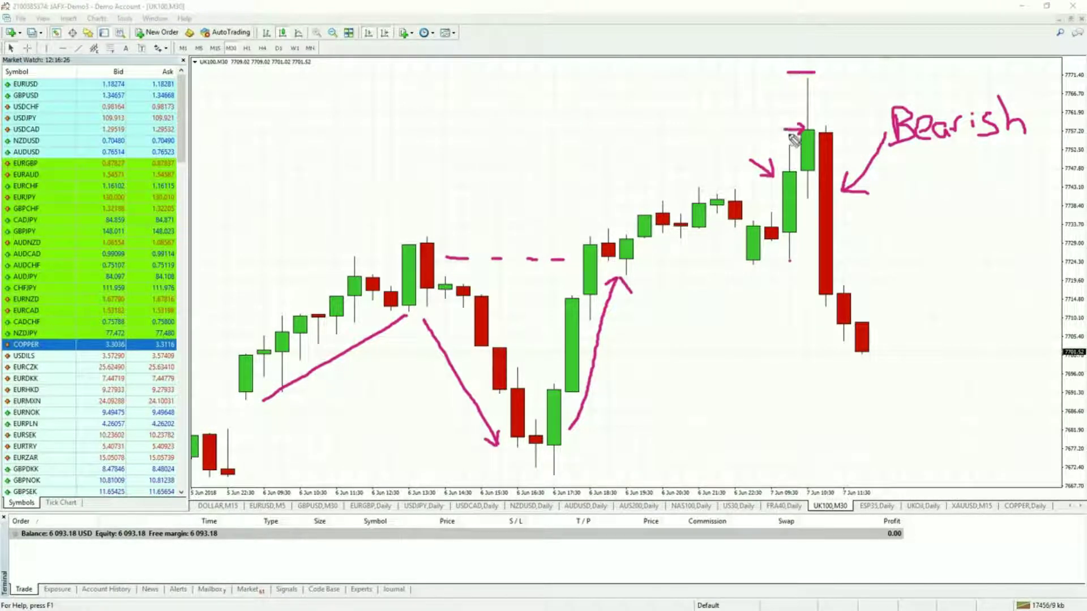
Draw blue dashed lines at the large red candle's high and low, add an arrow below the lower line, and clear all the marks.
left_click_drag(737, 131, 583, 131)
left_click_drag(589, 314, 672, 310)
left_click_drag(692, 310, 815, 306)
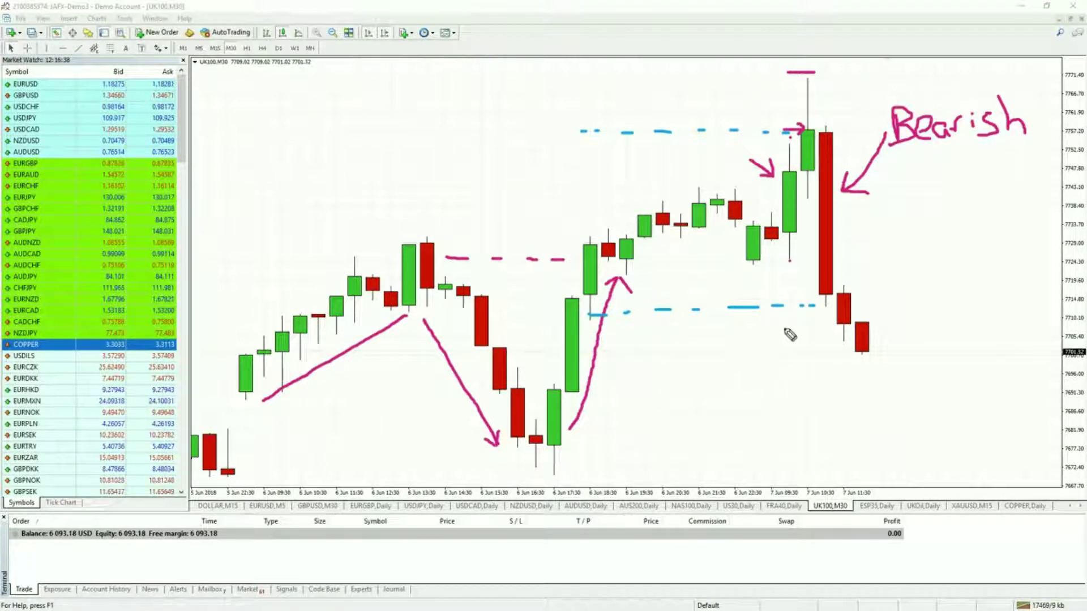
left_click_drag(824, 338, 830, 340)
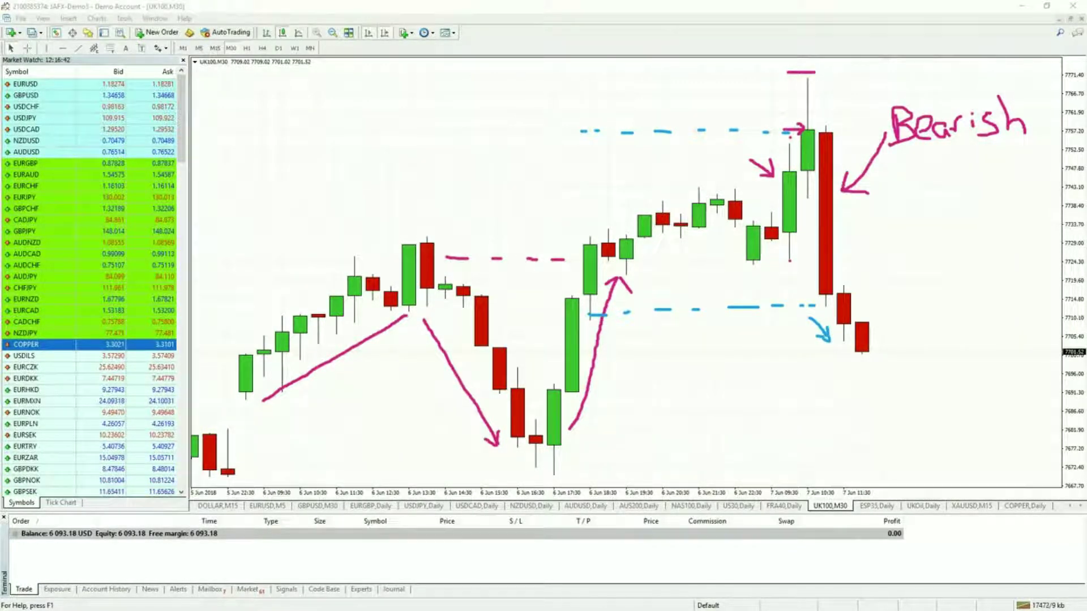
key("Escape")
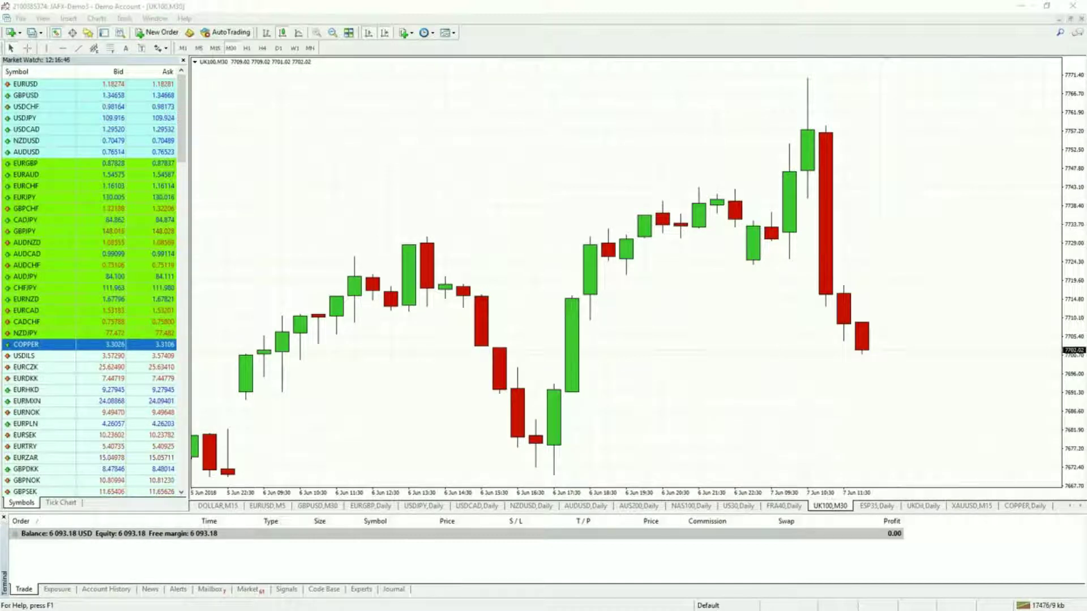
Place a 0.01 lot market sell order on UK100 with a stop loss of 7733.00.
left_click(160, 32)
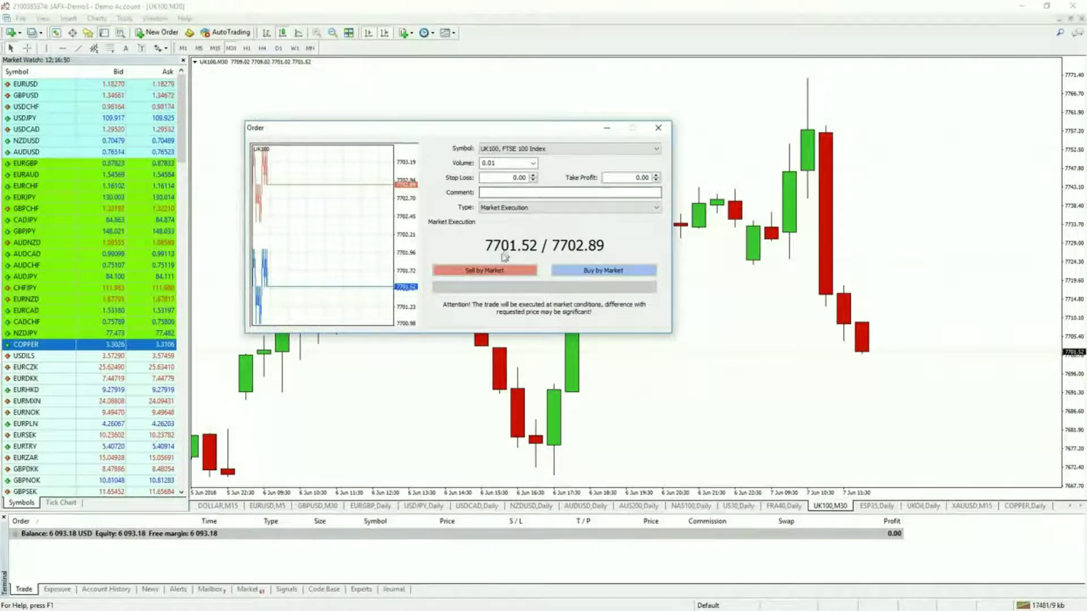
left_click_drag(457, 134, 536, 274)
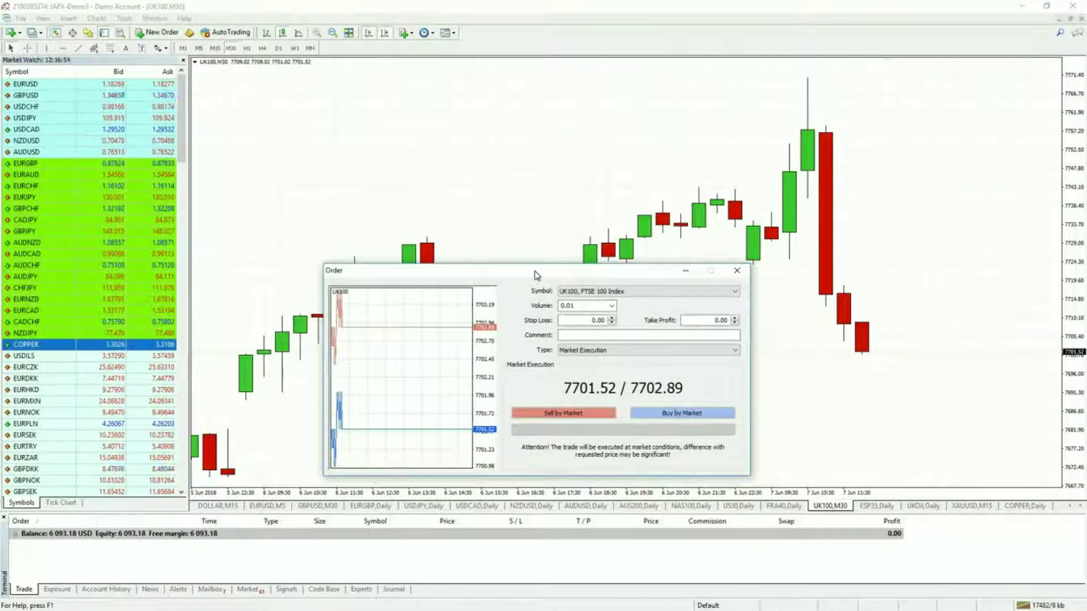
double_click(590, 320)
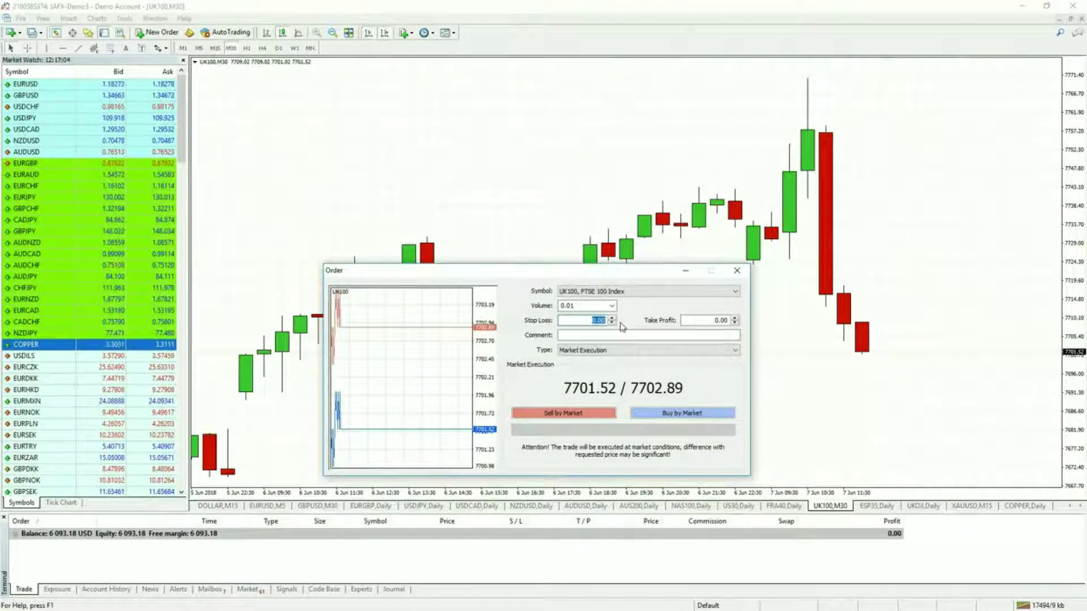
type("77.00")
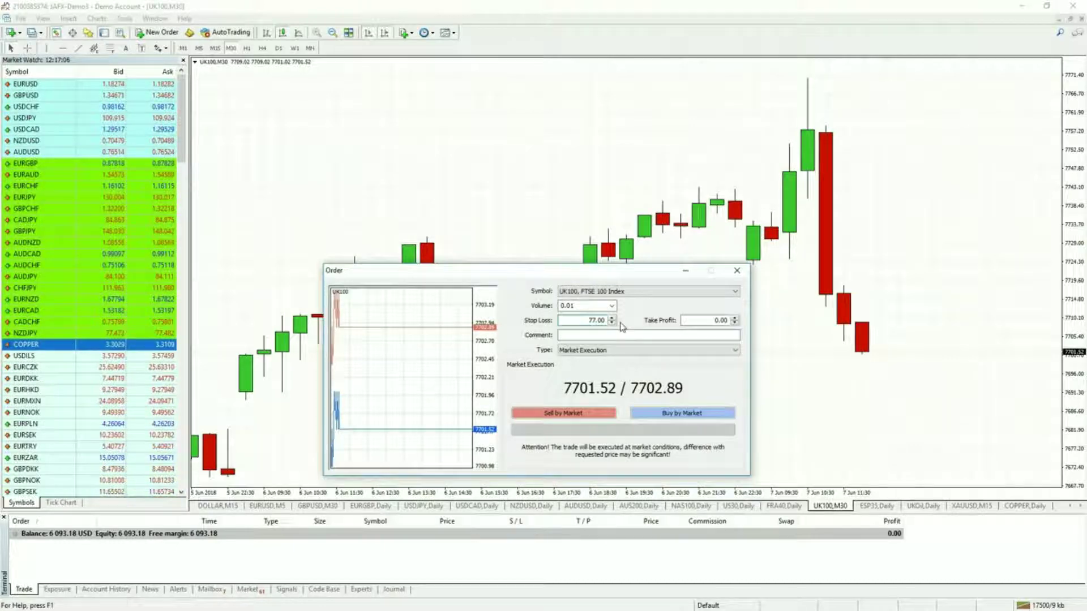
type("33")
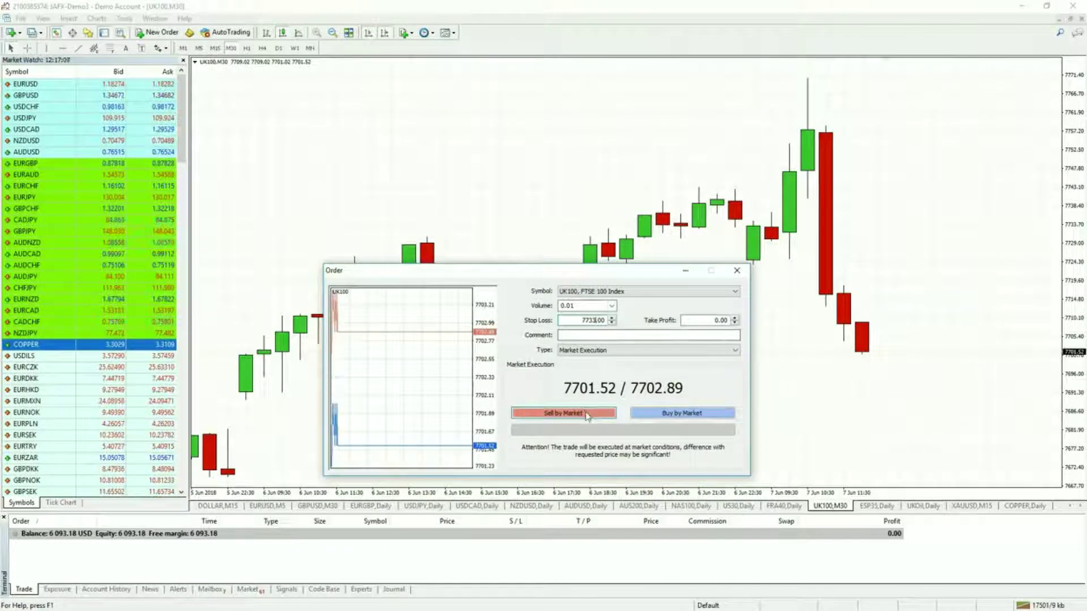
left_click(587, 415)
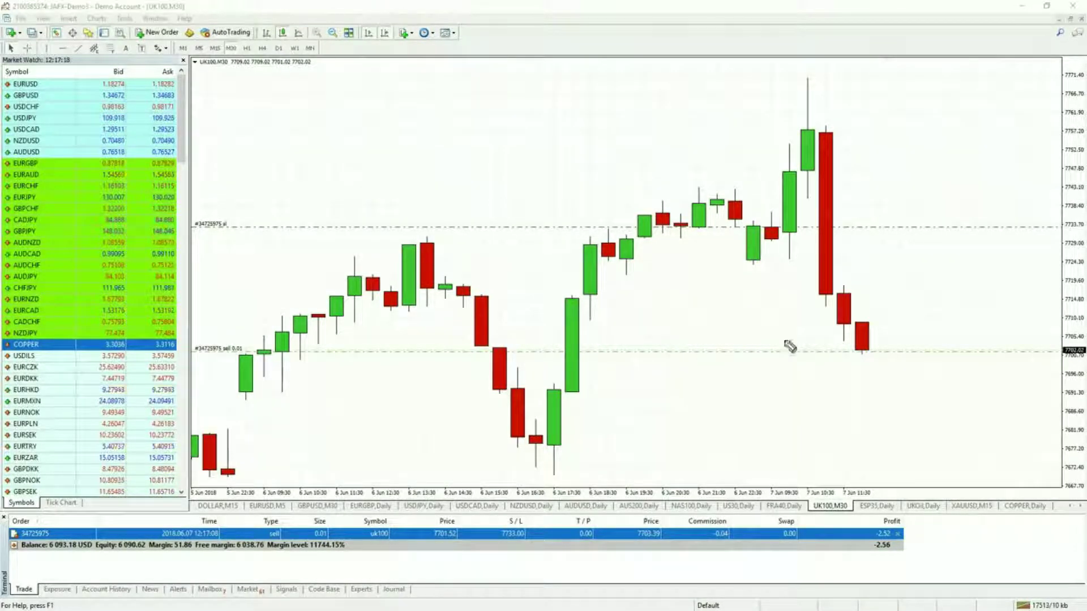
Draw an arrow from the sell entry up to the stop-loss line and mark the two 6 June swing highs near that level.
mouse_move(886, 335)
left_mouse_down()
mouse_move(888, 237)
mouse_move(907, 245)
left_mouse_up()
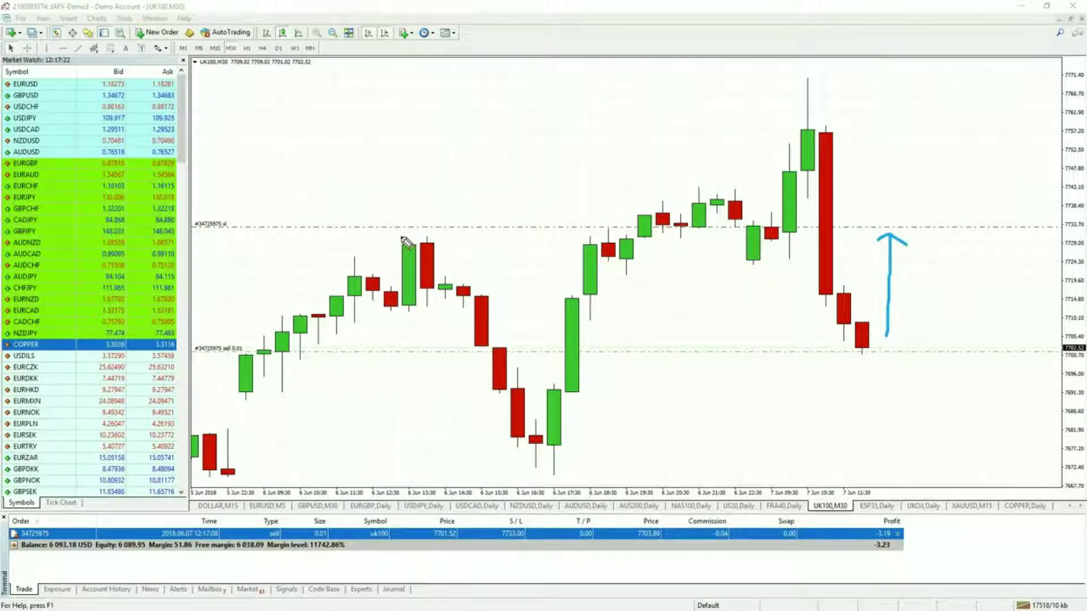
mouse_move(395, 240)
left_mouse_down()
mouse_move(444, 244)
mouse_move(385, 237)
mouse_move(436, 245)
left_mouse_up()
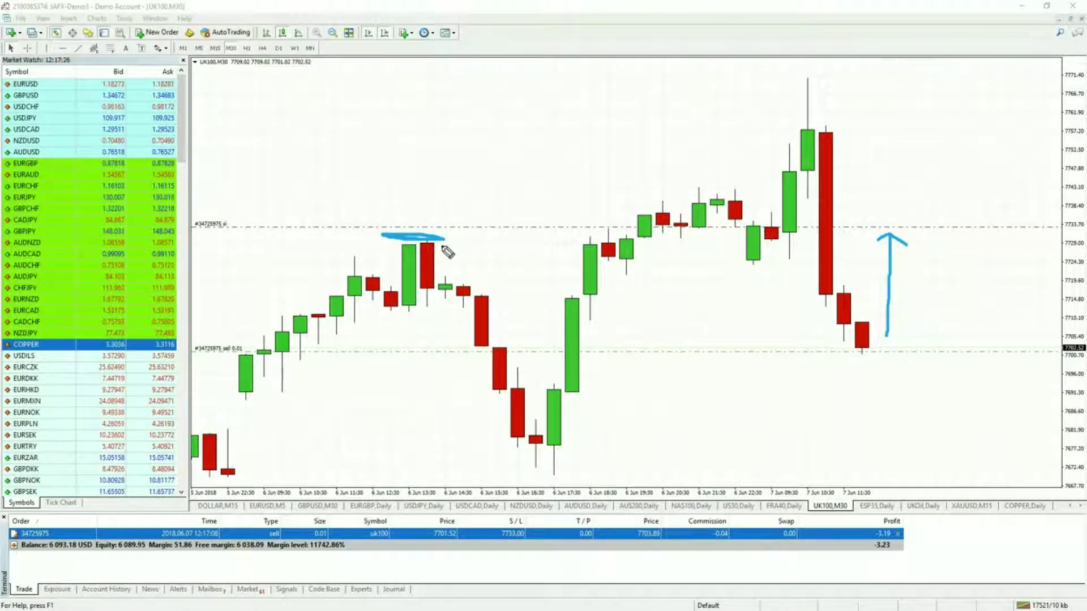
left_click_drag(455, 229, 483, 207)
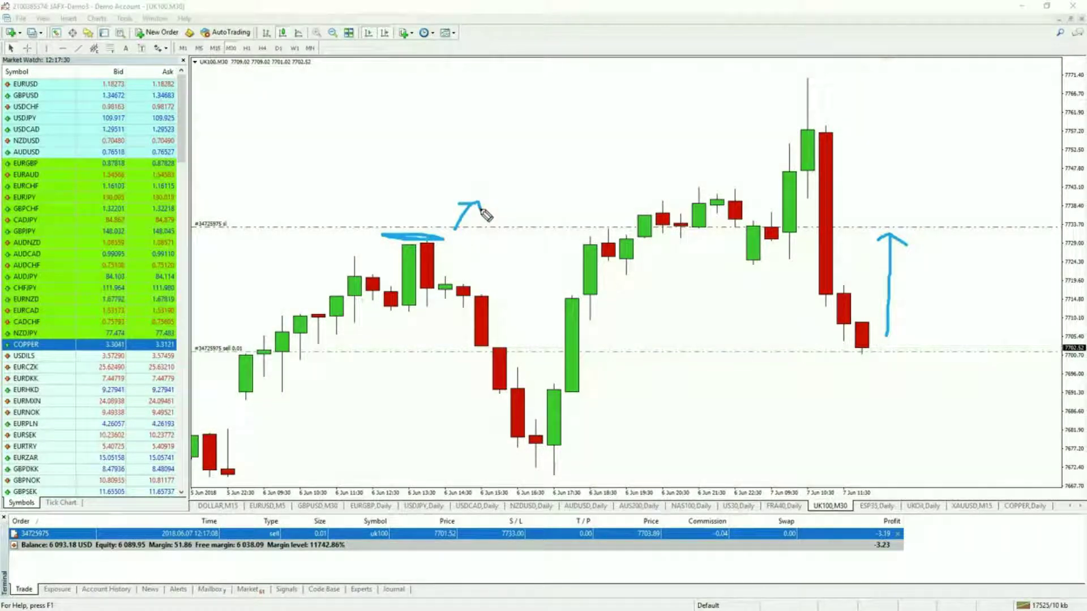
left_click_drag(600, 228, 610, 231)
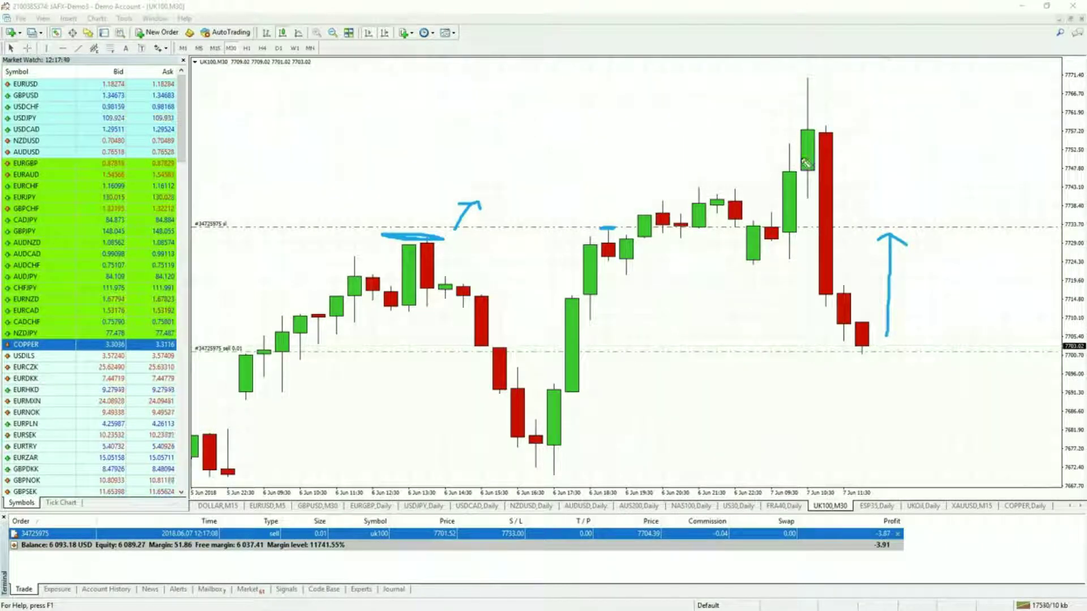
Mark the high, low and midpoint of the large red 7 June candle, and clear all the marks.
left_click_drag(818, 121, 835, 120)
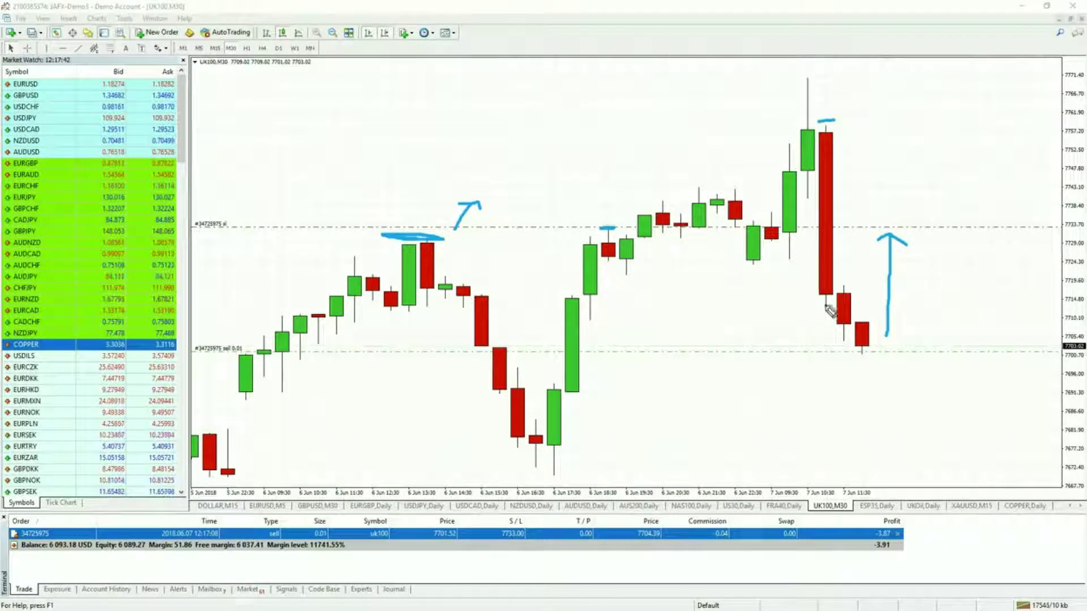
left_click_drag(818, 308, 831, 307)
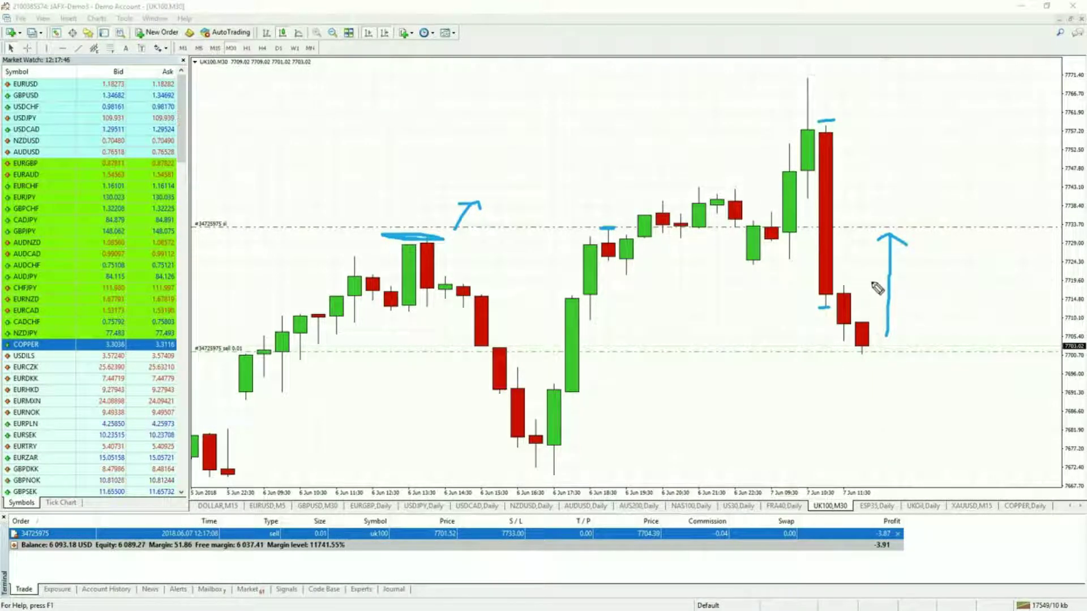
left_click_drag(808, 220, 843, 220)
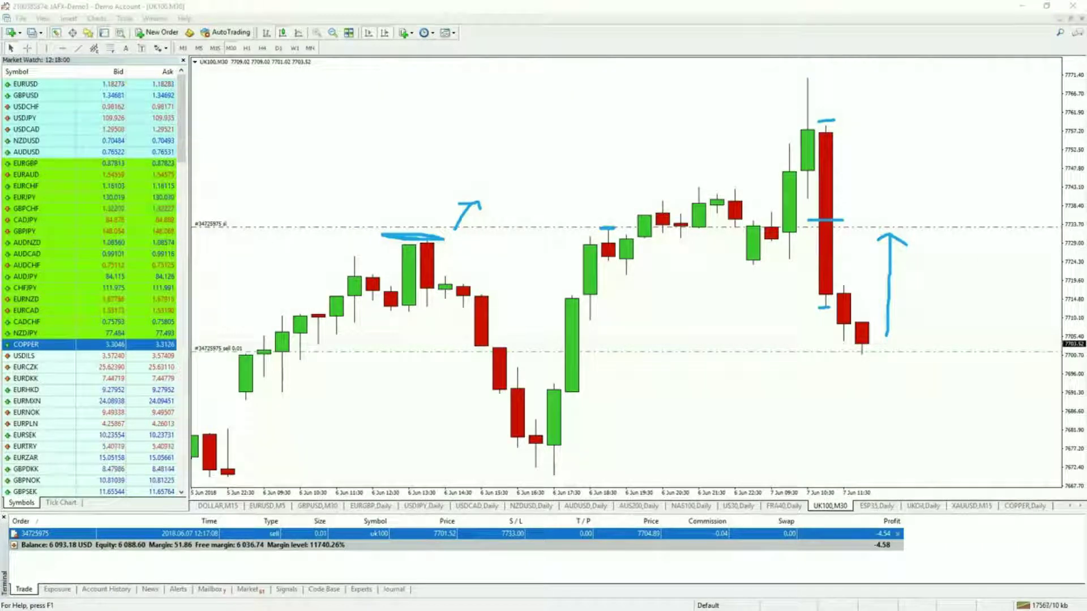
key("Escape")
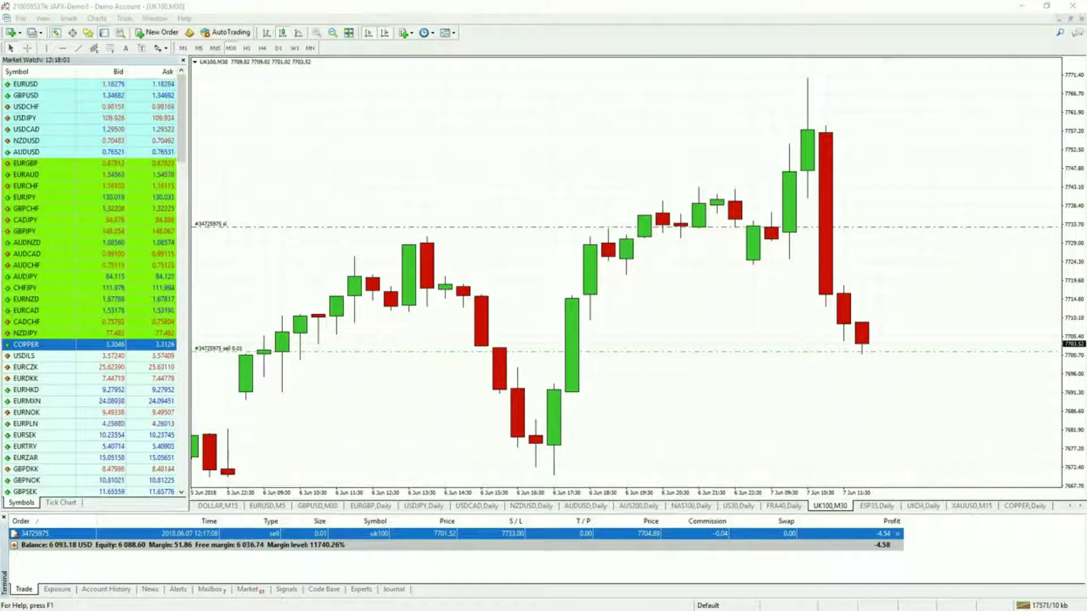
Mark the 4 June and 7 June highs with horizontal lines and draw a downward arrow from each high.
left_click(333, 33)
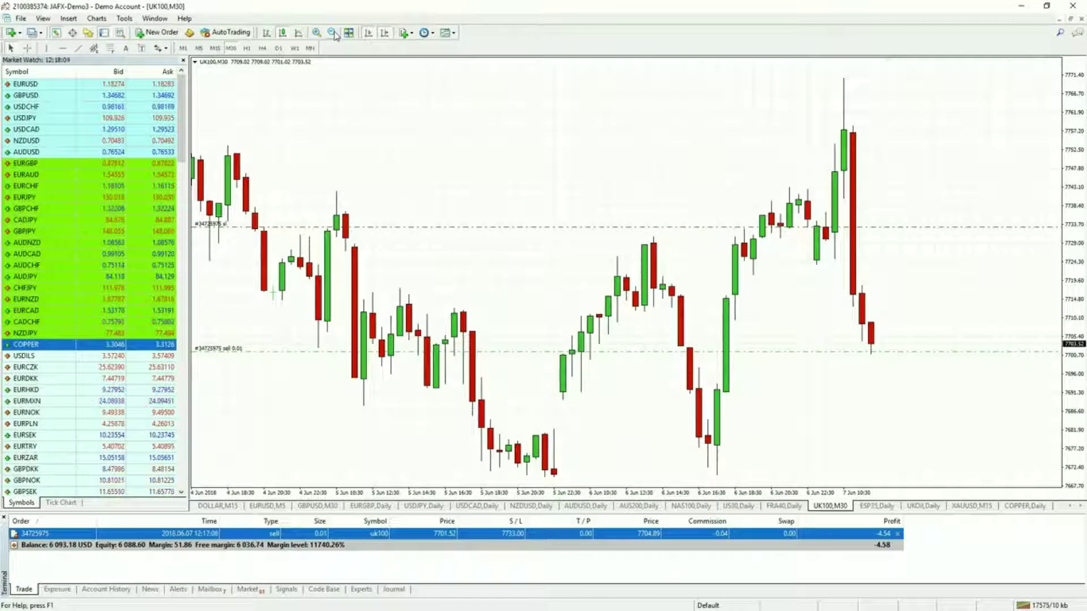
left_click(333, 32)
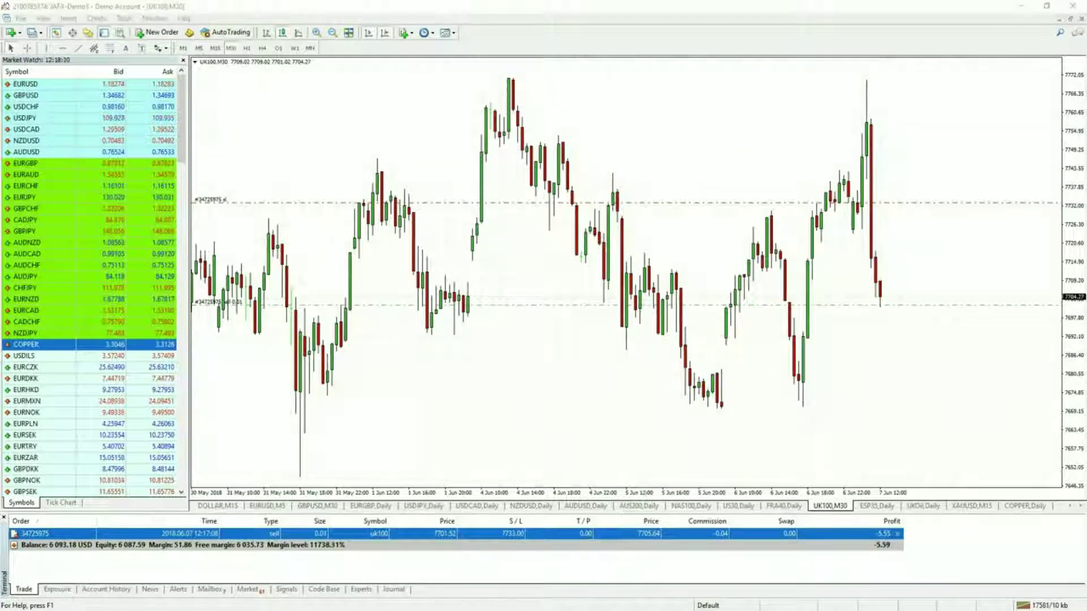
left_click_drag(473, 74, 533, 74)
left_click_drag(838, 87, 901, 88)
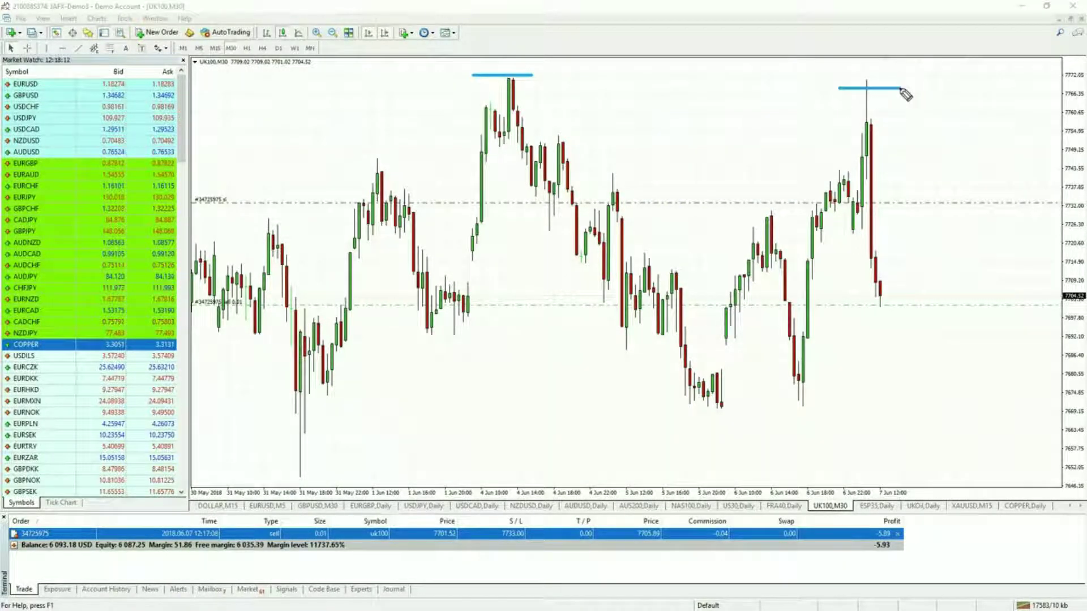
mouse_move(548, 106)
left_mouse_down()
mouse_move(619, 181)
mouse_move(692, 290)
left_mouse_up()
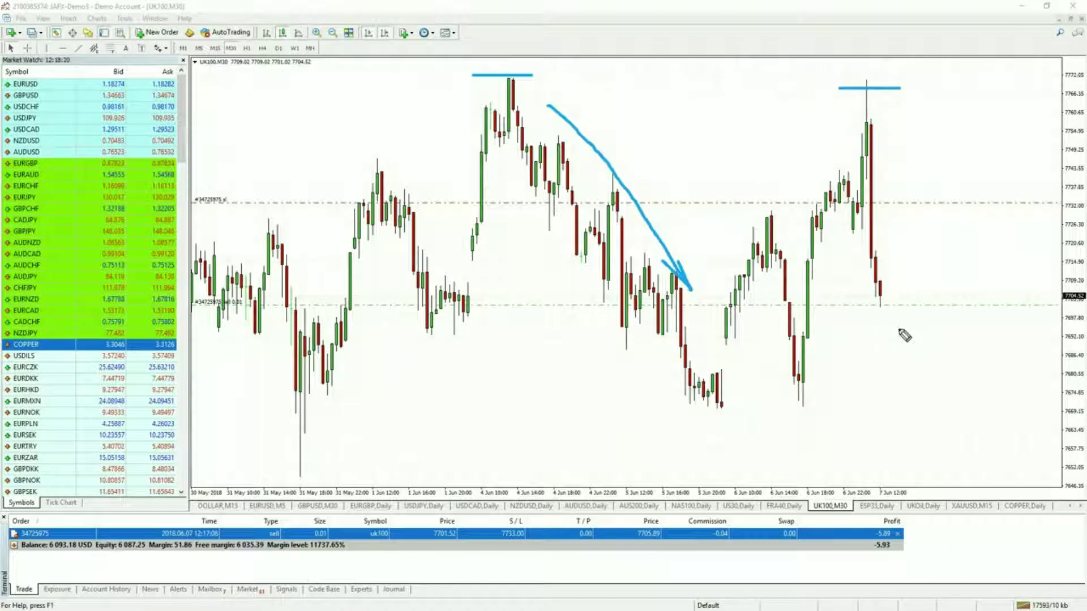
mouse_move(877, 140)
left_mouse_down()
mouse_move(990, 344)
mouse_move(970, 321)
left_mouse_up()
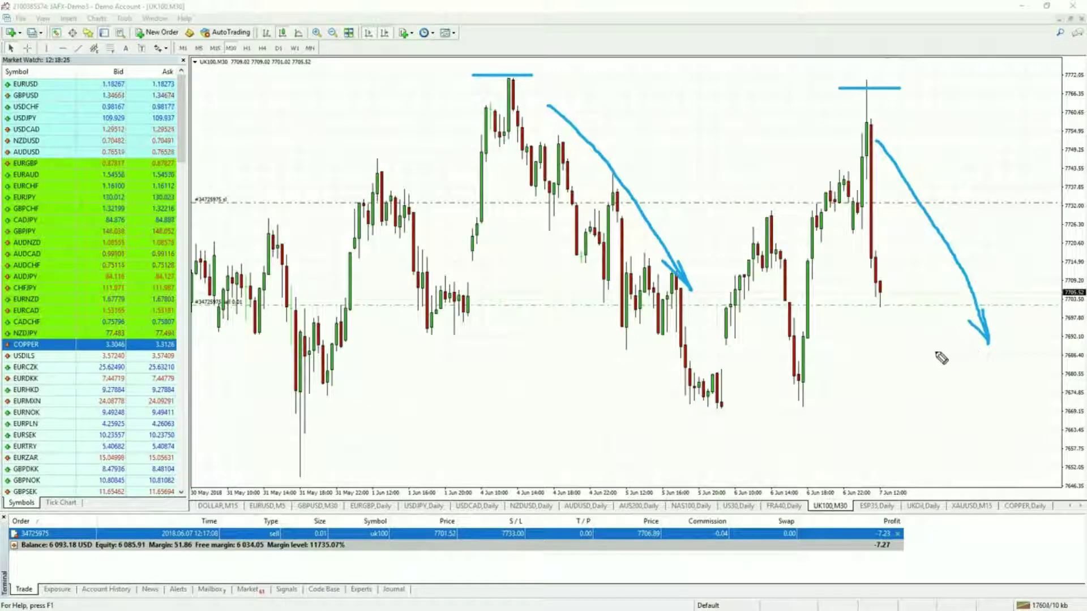
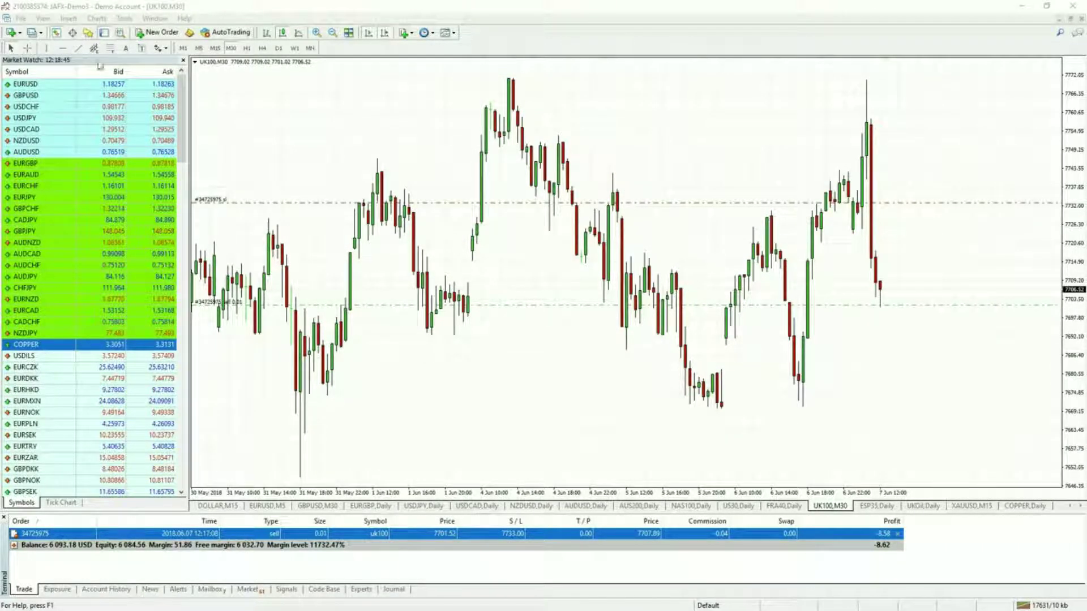
Switch UK100 to H4, mark the late May, 4 June and 7 June swing highs, and clear the marks.
left_click(263, 47)
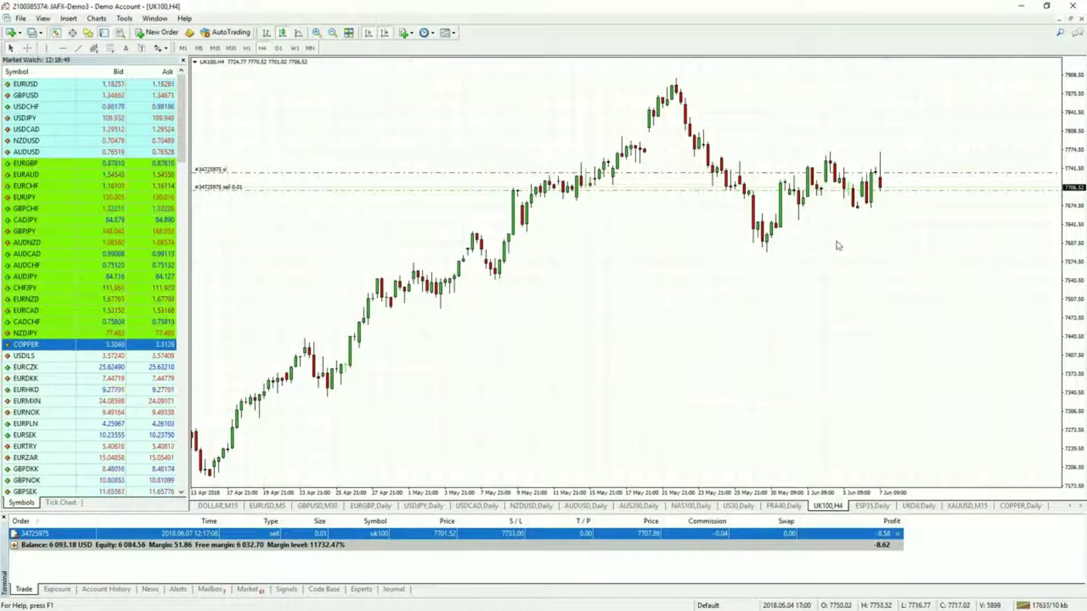
left_click(317, 34)
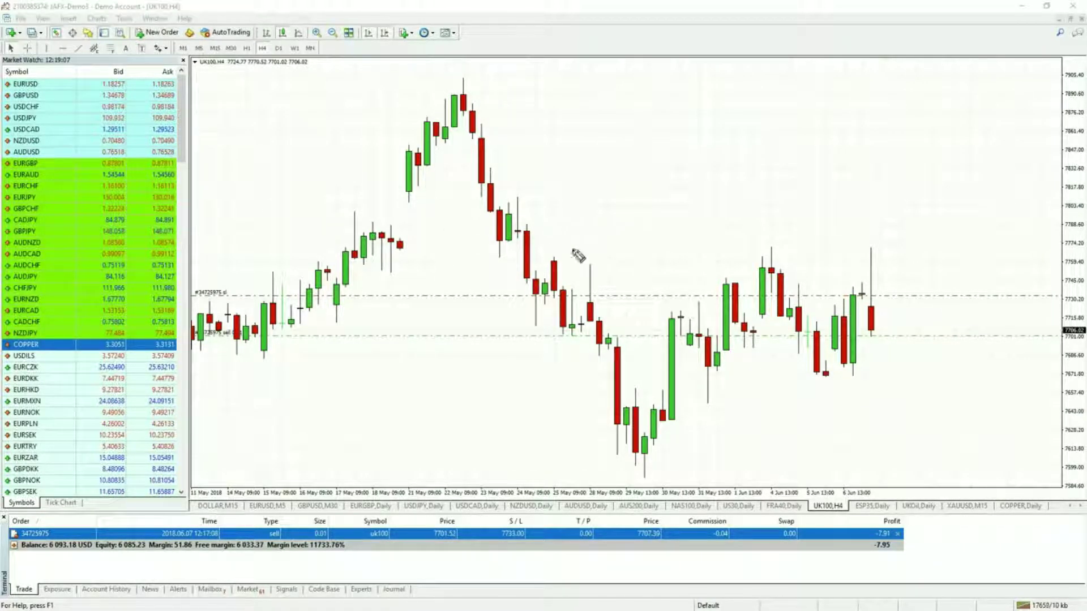
left_click_drag(577, 265, 596, 265)
left_click_drag(763, 247, 783, 246)
left_click_drag(861, 245, 876, 245)
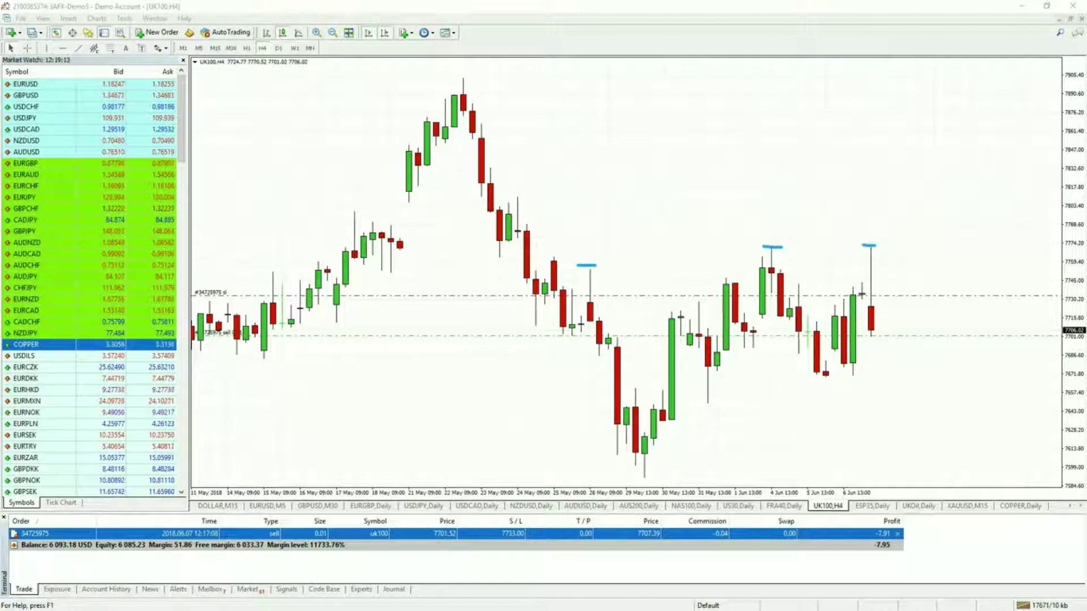
key("BackSpace")
key("BackSpace")
key("BackSpace")
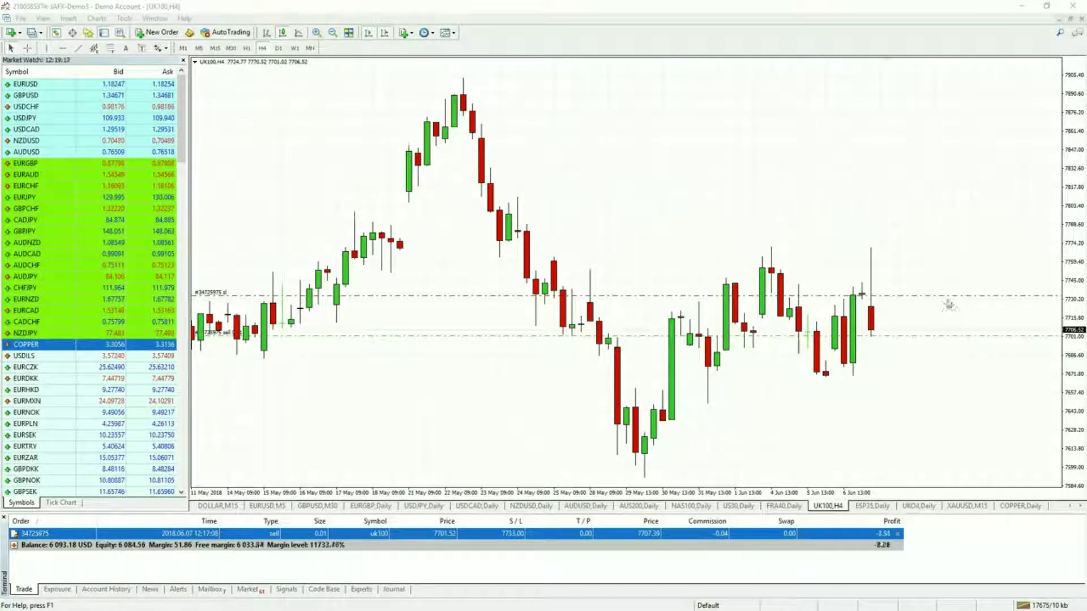
Move the UK100 sell order's stop loss to 7773.00 and set its take profit to 7521.09 on the daily chart.
left_click(933, 299)
left_click_drag(933, 299, 933, 245)
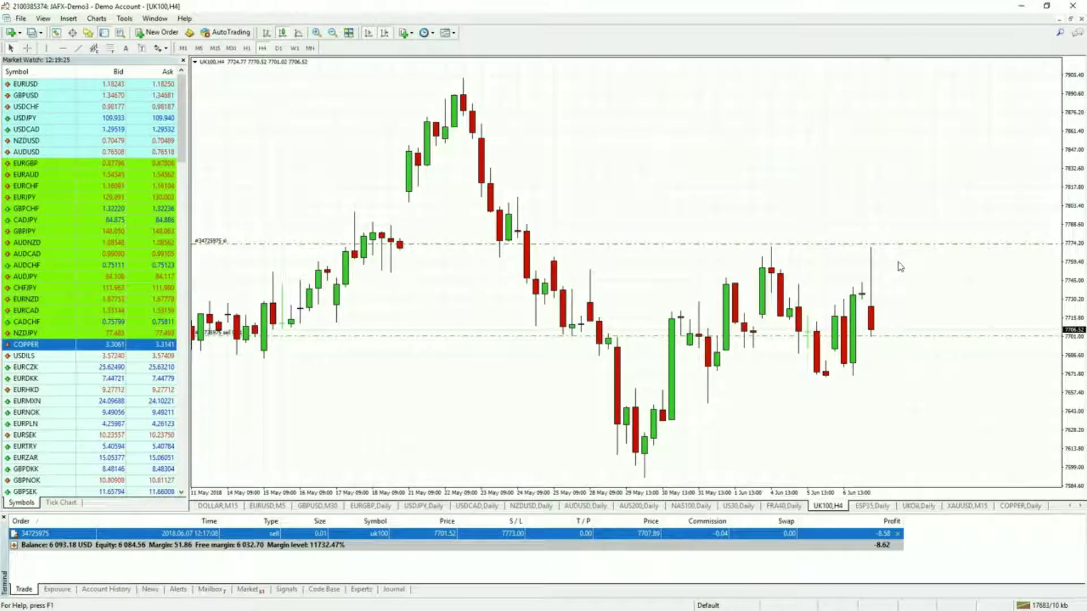
left_click(278, 48)
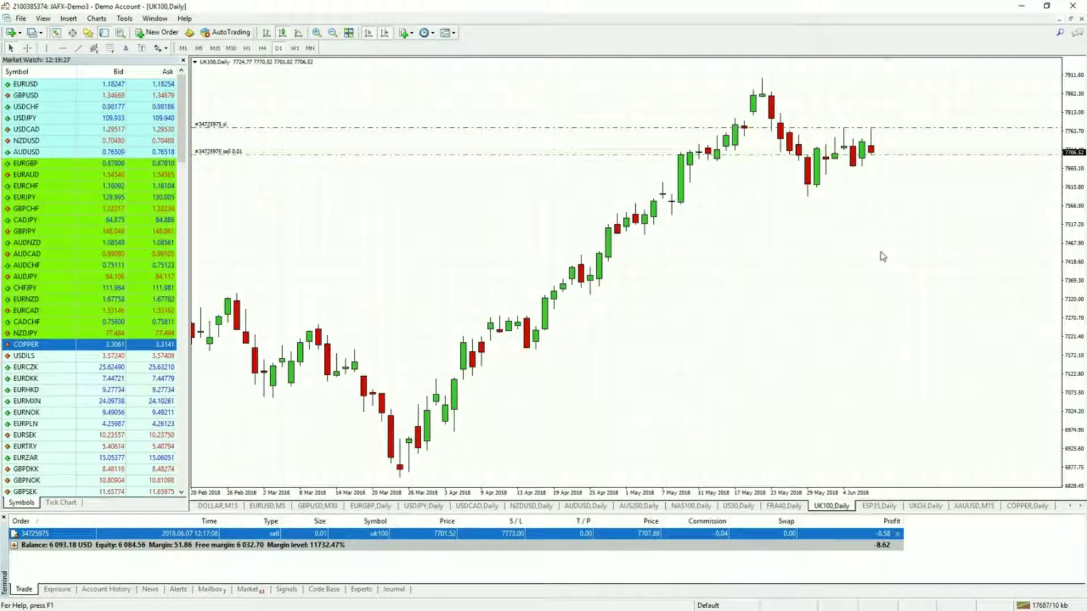
left_click_drag(884, 154, 897, 226)
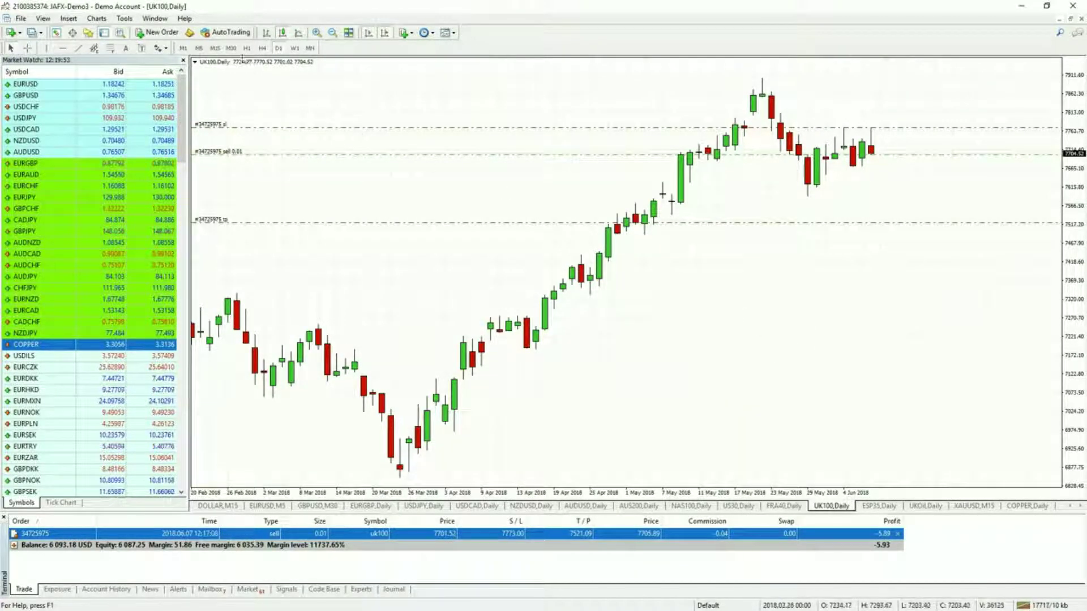
Switch UK100 to M30 and mark the large red 7 June candle with an arrow and short lines at its high and low.
left_click(230, 48)
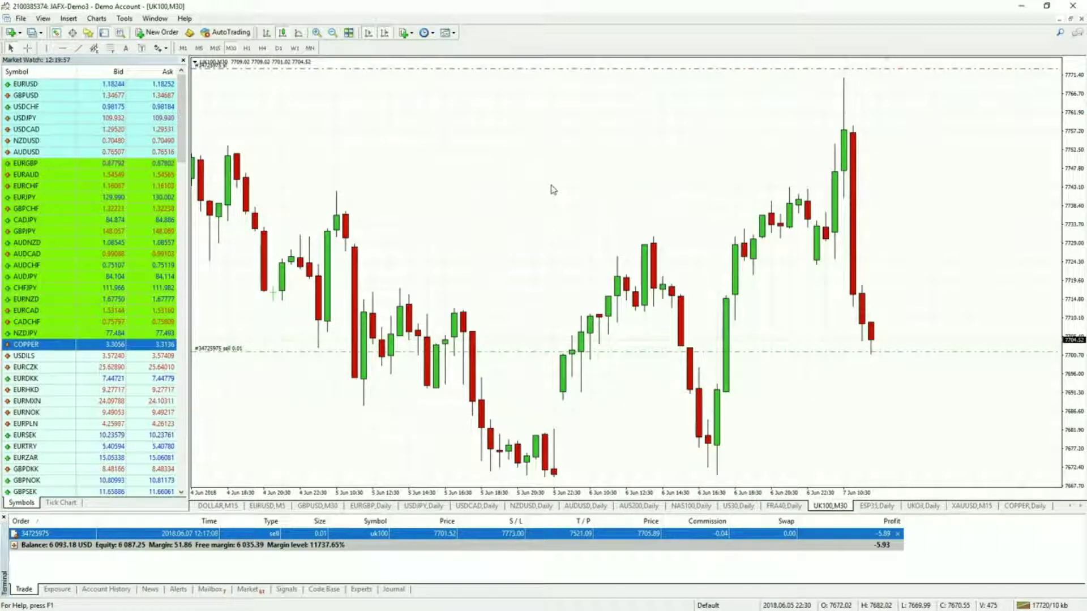
left_click_drag(1079, 135, 1078, 162)
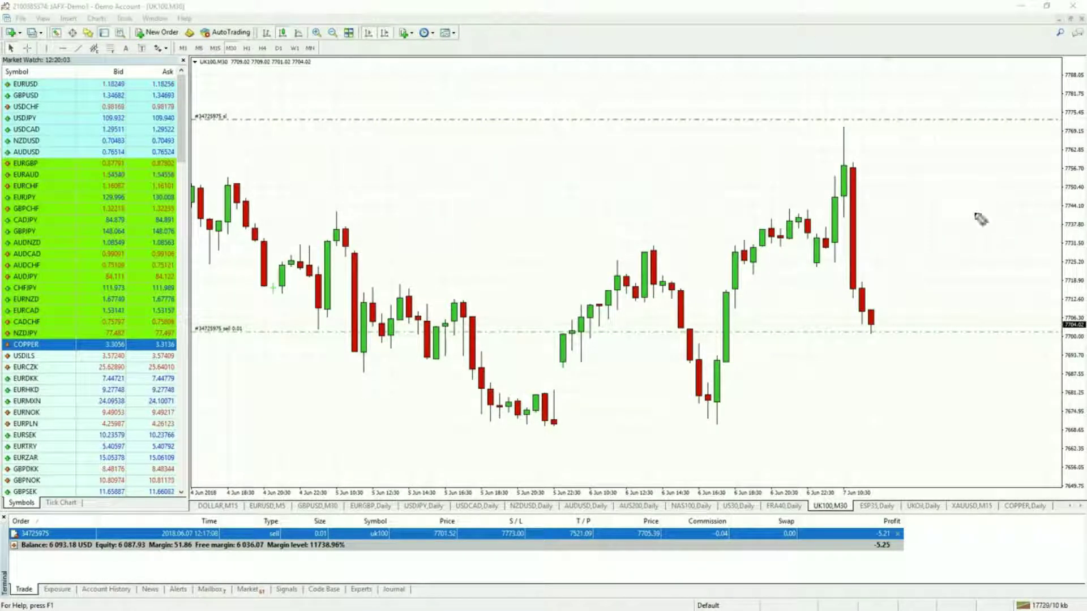
mouse_move(876, 223)
left_mouse_down()
mouse_move(972, 180)
mouse_move(875, 218)
mouse_move(909, 238)
left_mouse_up()
left_click_drag(846, 164, 859, 164)
left_click_drag(846, 294, 856, 295)
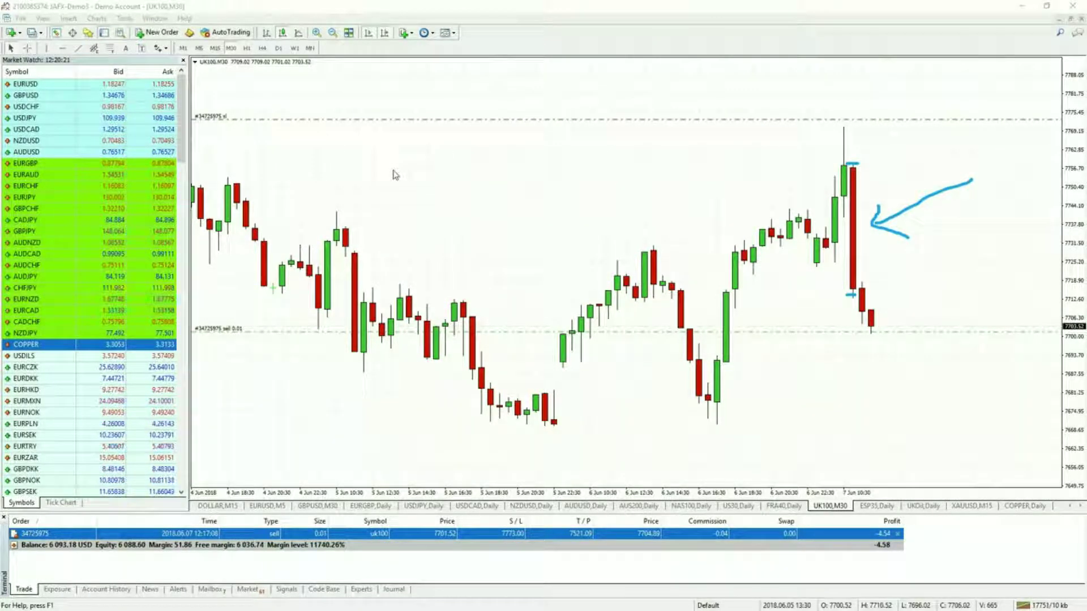
Turn off the chart shift so the candles reach the price axis, and clear all the marks.
left_click(384, 32)
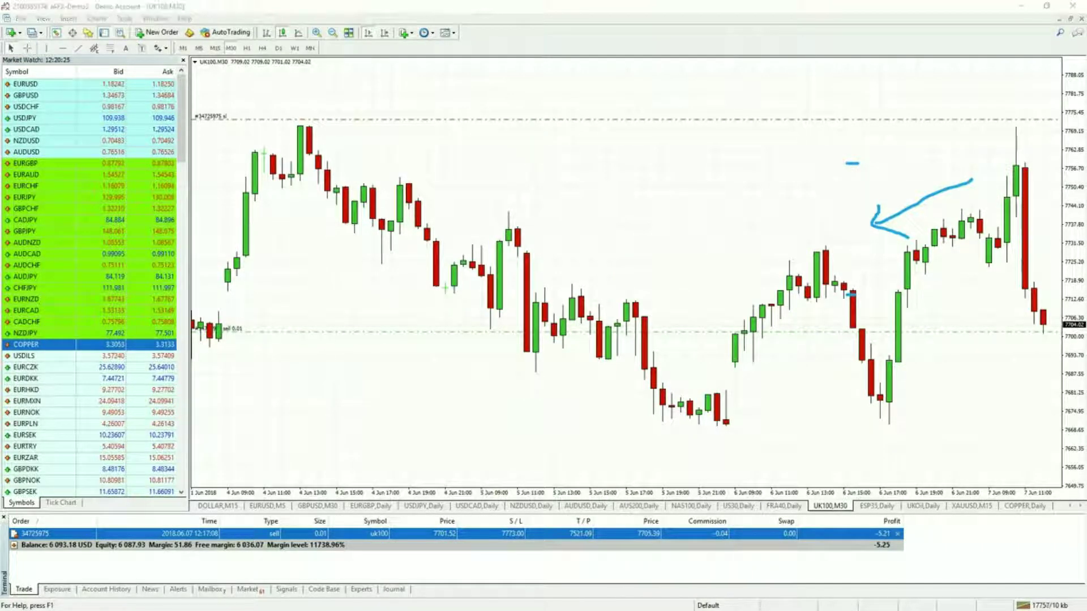
key("Escape")
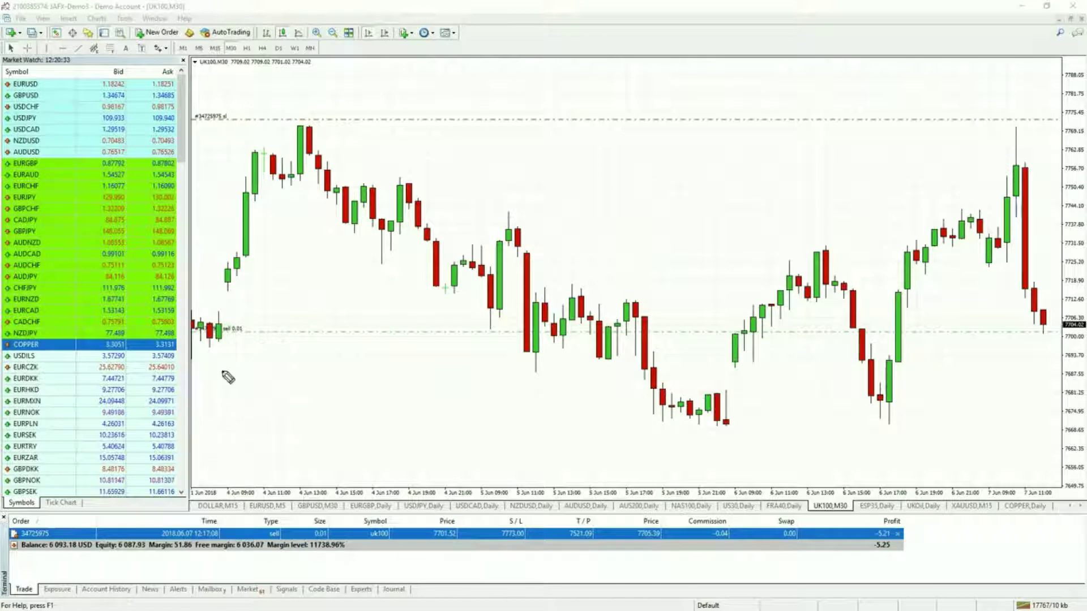
Underline 4 June 09:00 and 7 June 11:00 on the time axis, add an arrow and check mark near the 7 June peak, and clear all marks.
left_click_drag(223, 485, 246, 482)
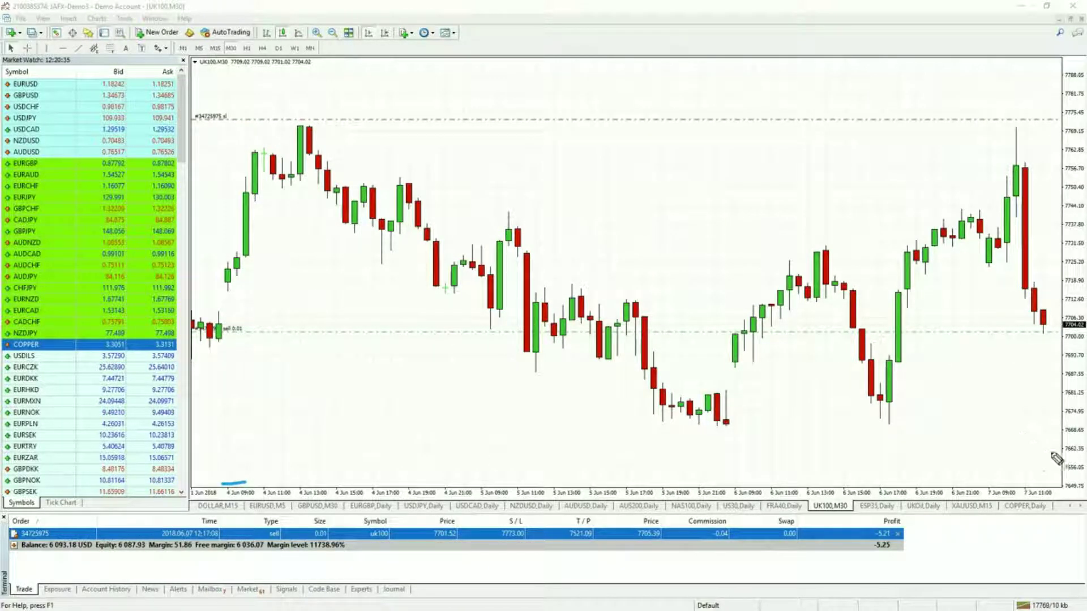
left_click_drag(1040, 482, 1065, 469)
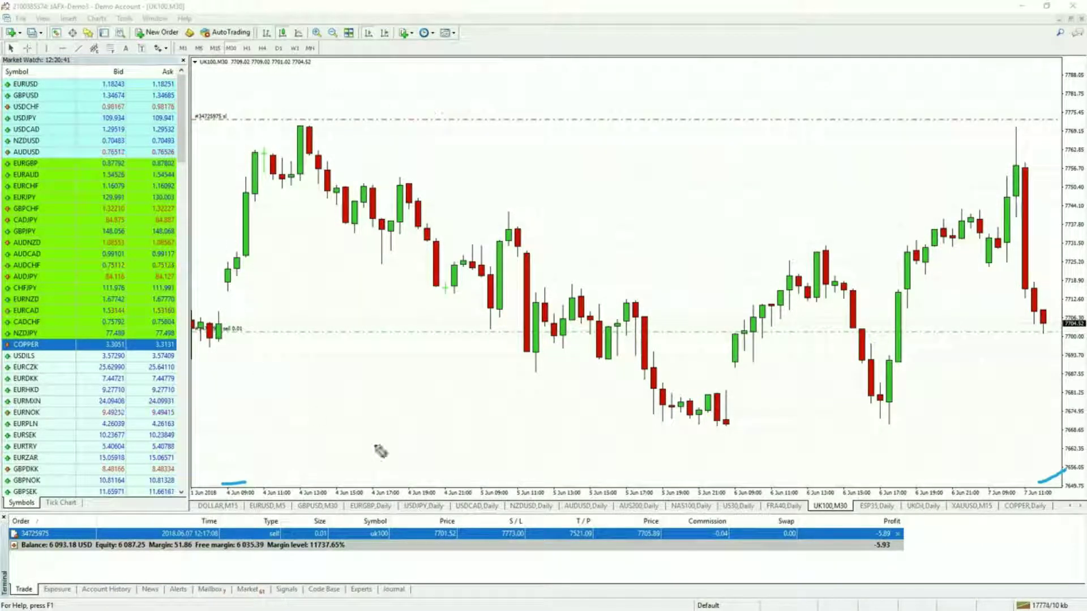
mouse_move(973, 164)
left_mouse_down()
mouse_move(1016, 189)
mouse_move(998, 192)
left_mouse_up()
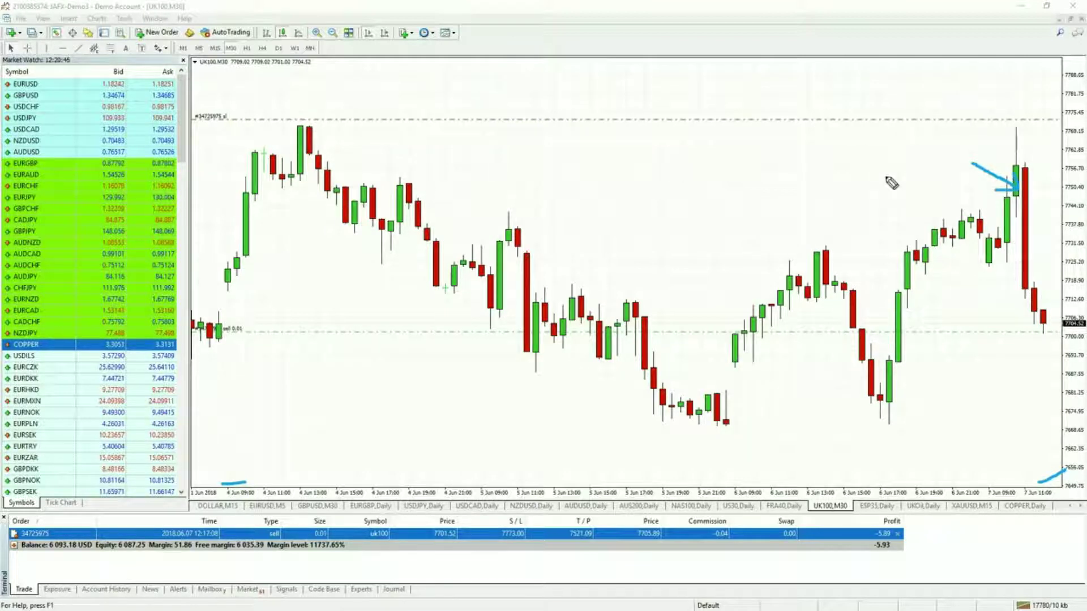
left_click_drag(909, 148, 977, 133)
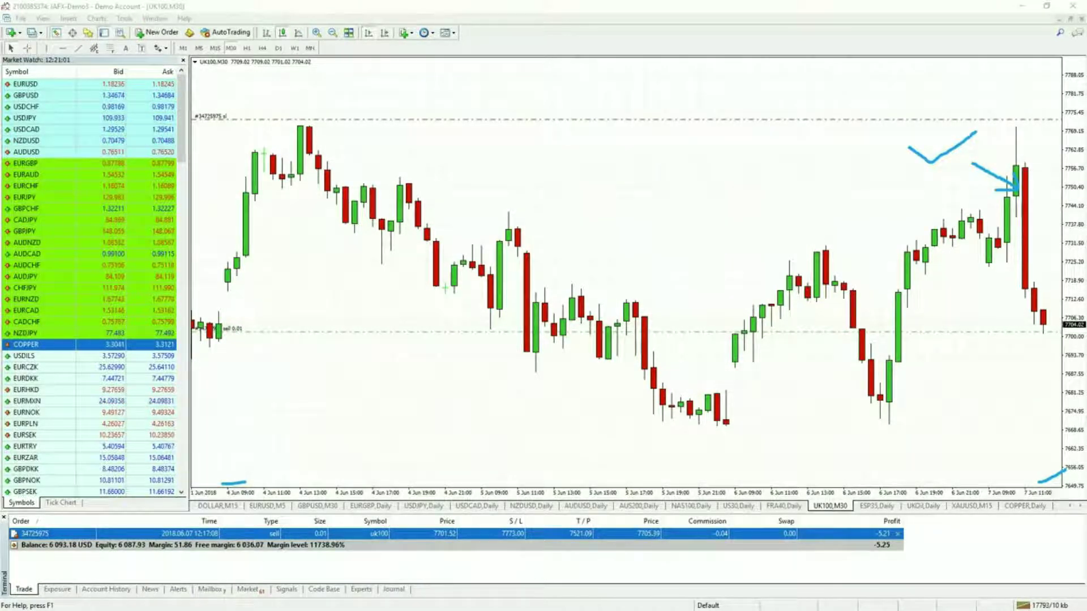
key("Escape")
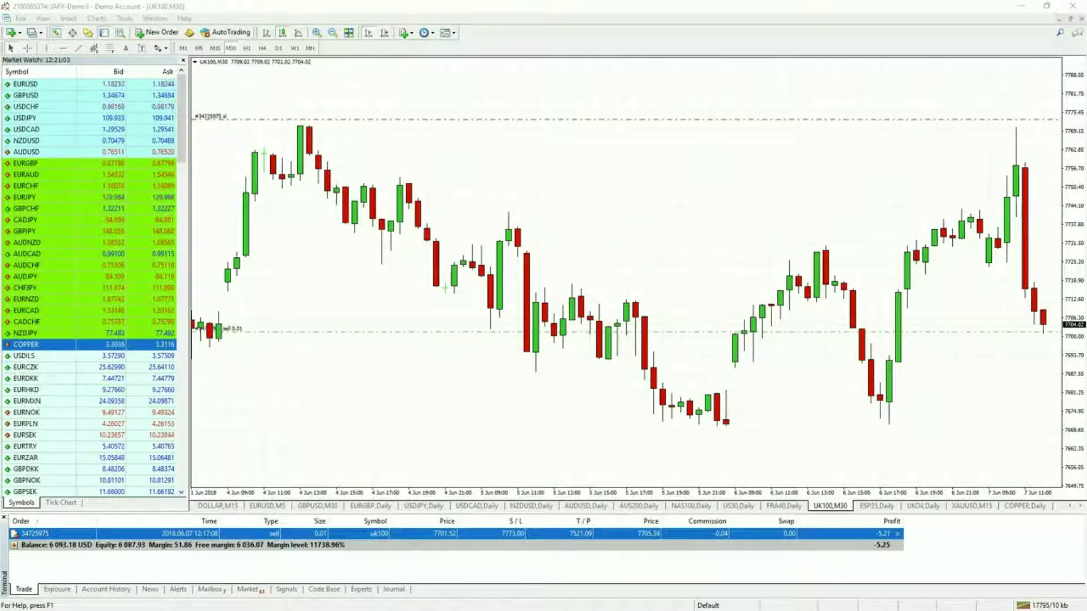